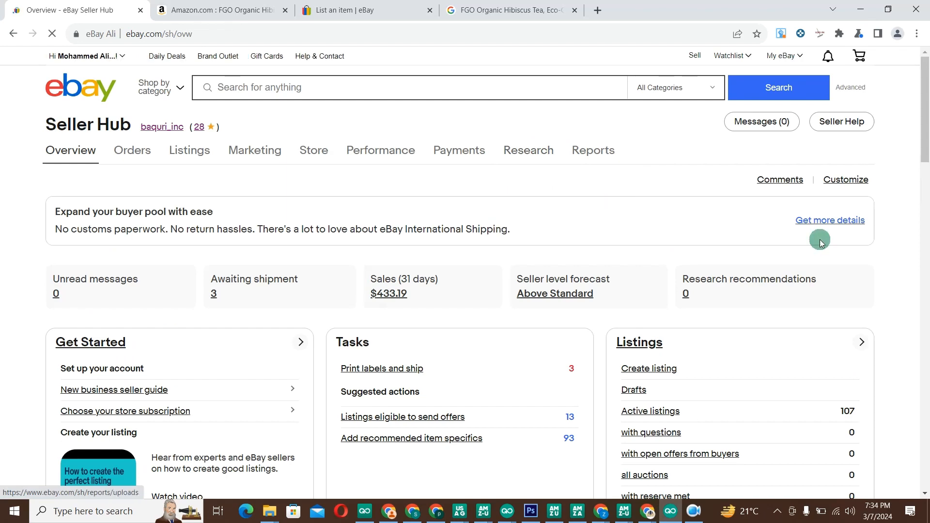
{"action": "scroll", "coordinate": [910, 166], "scroll_direction": "down", "scroll_amount": 1}
{"action": "scroll", "coordinate": [911, 167], "scroll_direction": "up", "scroll_amount": 1}
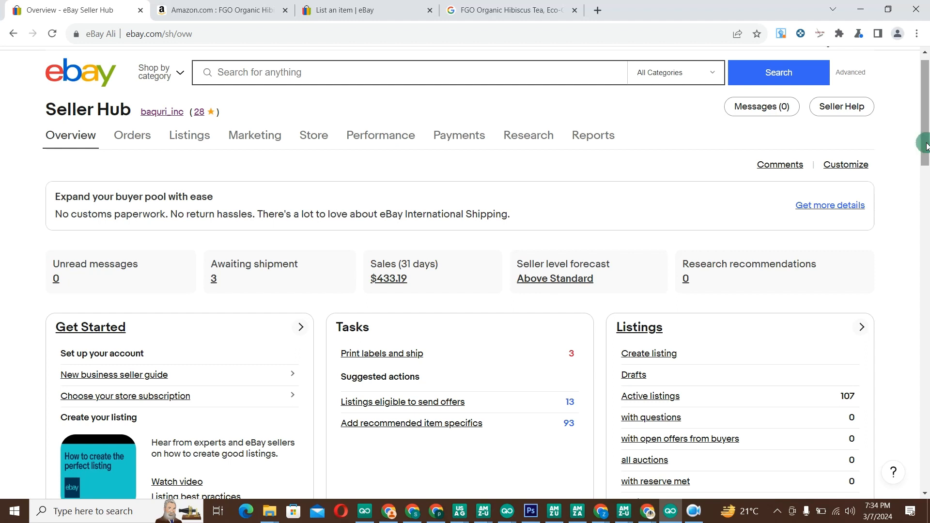
{"action": "left_click_drag", "start_coordinate": [926, 146], "coordinate": [924, 152]}
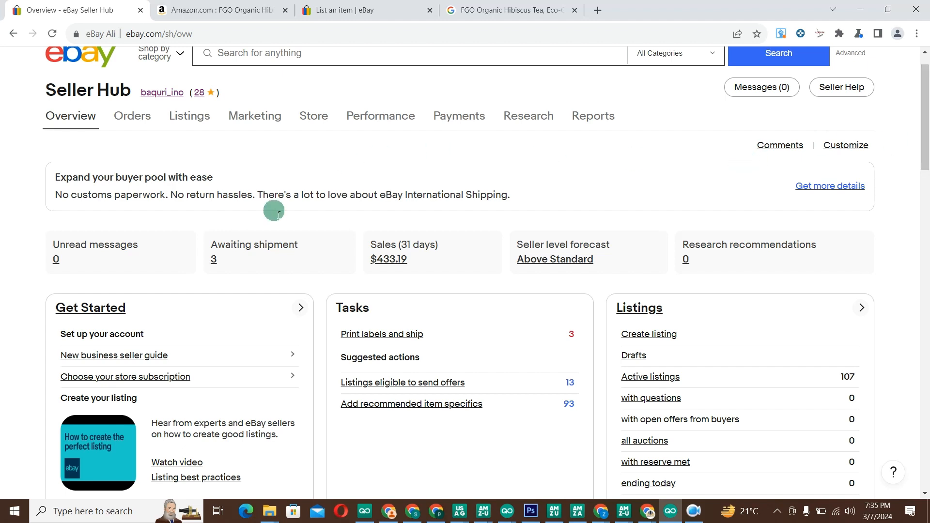
- Open the active listings in Seller Hub and look through the results table
{"action": "mouse_move", "coordinate": [187, 118]}
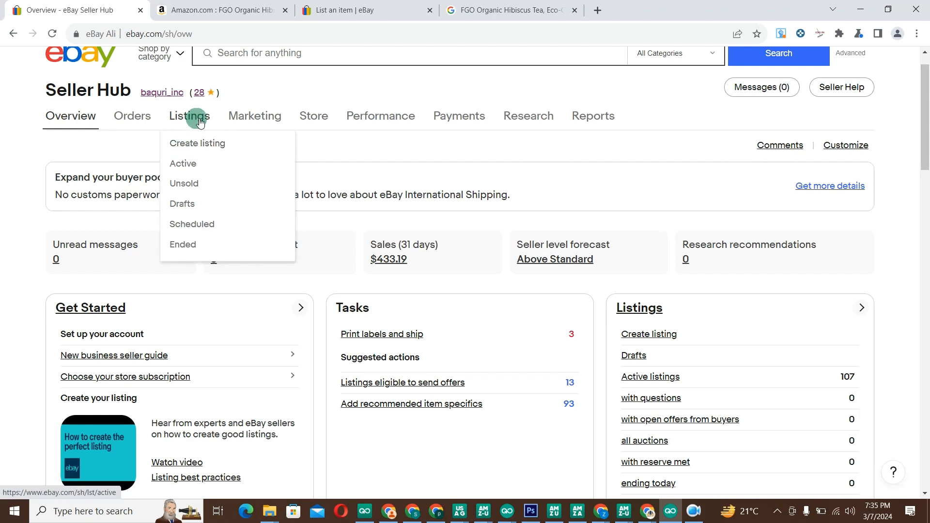
{"action": "left_click", "coordinate": [202, 121]}
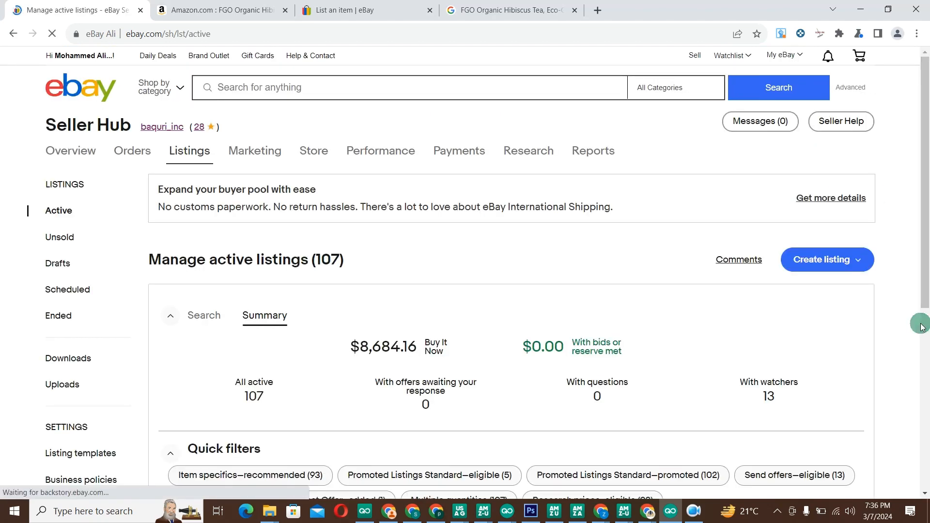
{"action": "scroll", "coordinate": [922, 327], "scroll_direction": "down", "scroll_amount": 8}
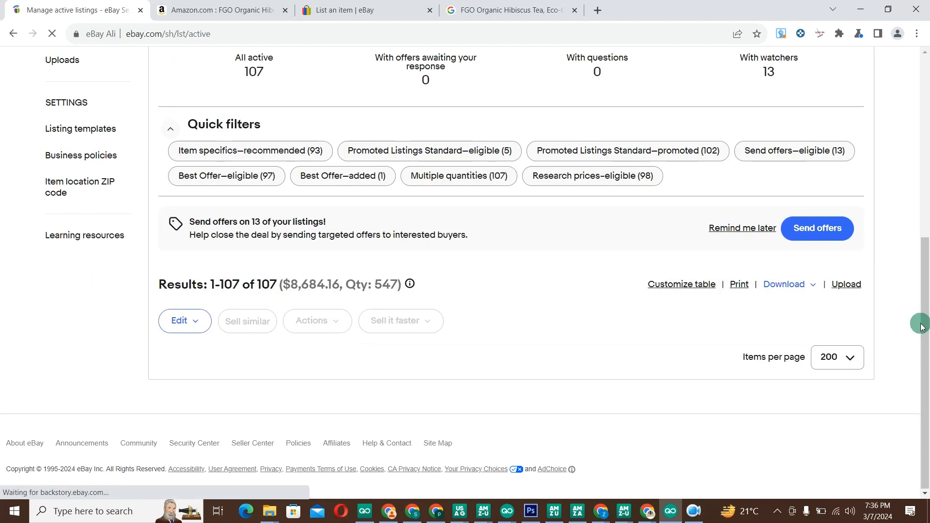
{"action": "left_click", "coordinate": [925, 215]}
{"action": "scroll", "coordinate": [364, 257], "scroll_direction": "down", "scroll_amount": 15}
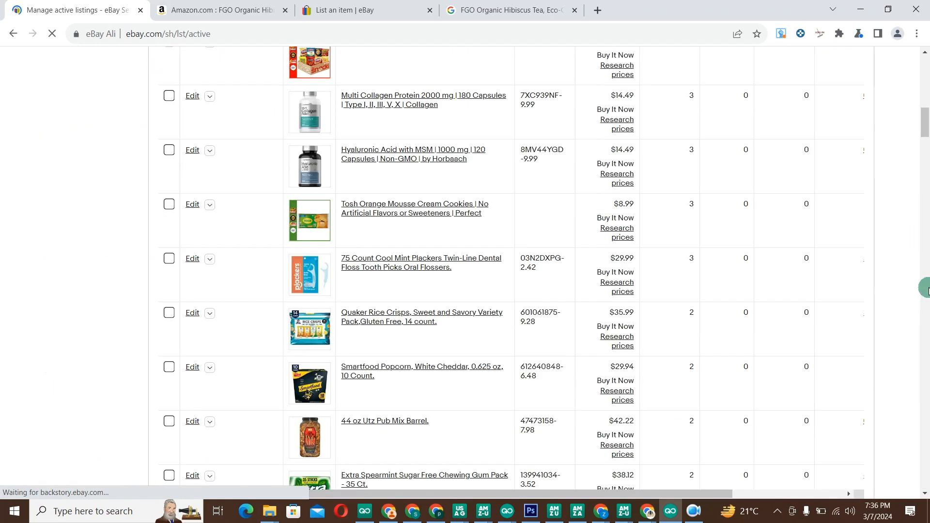
{"action": "left_click", "coordinate": [925, 77]}
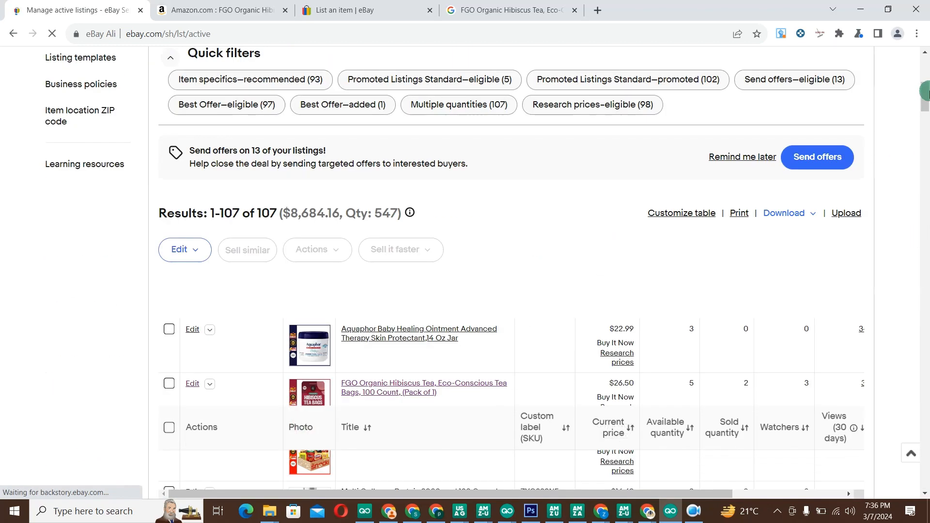
{"action": "left_click", "coordinate": [927, 73]}
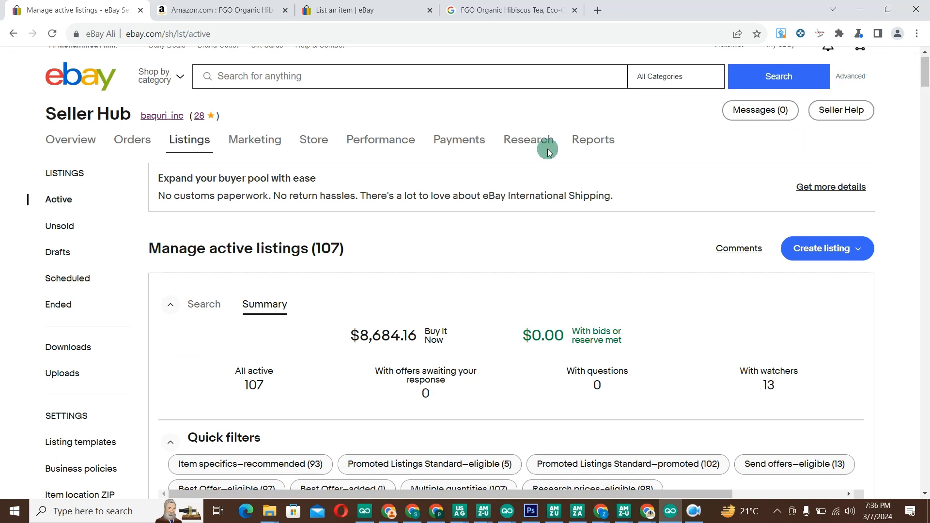
- Open the marketing section's advertising dashboard, skipping both introductory tours, and bring up the campaign summary
{"action": "left_click", "coordinate": [263, 142]}
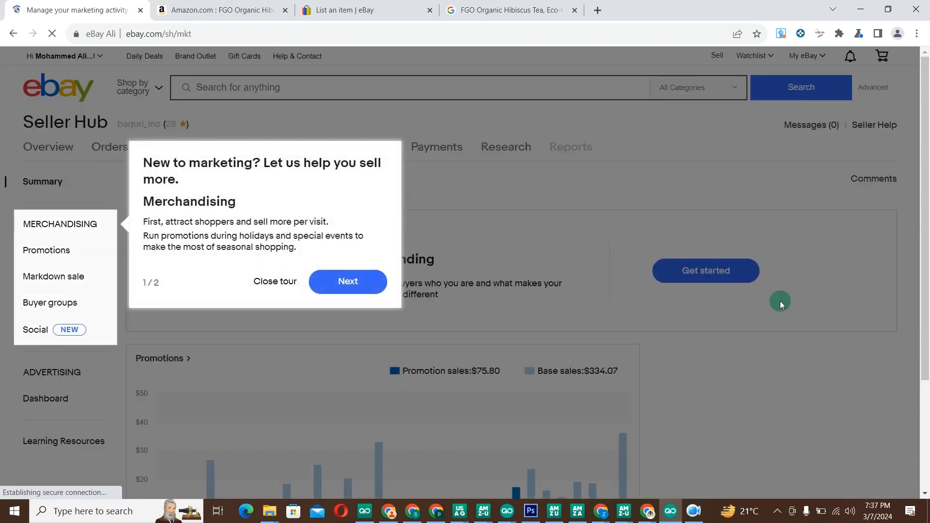
{"action": "left_click", "coordinate": [290, 284]}
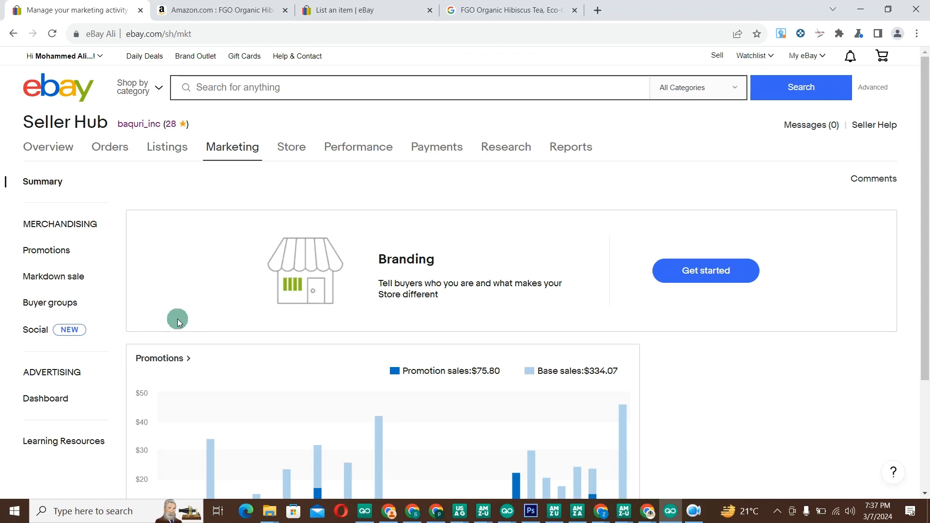
{"action": "left_click", "coordinate": [45, 397]}
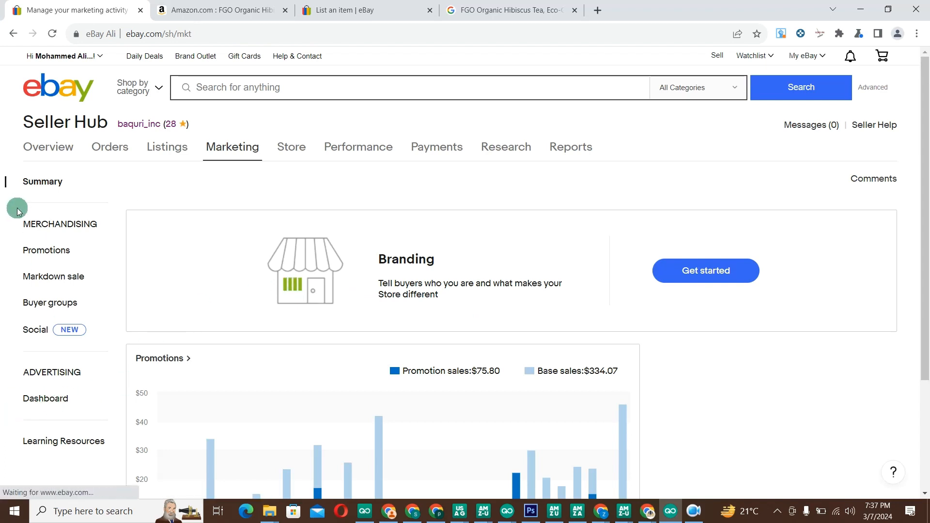
{"action": "left_click", "coordinate": [46, 398]}
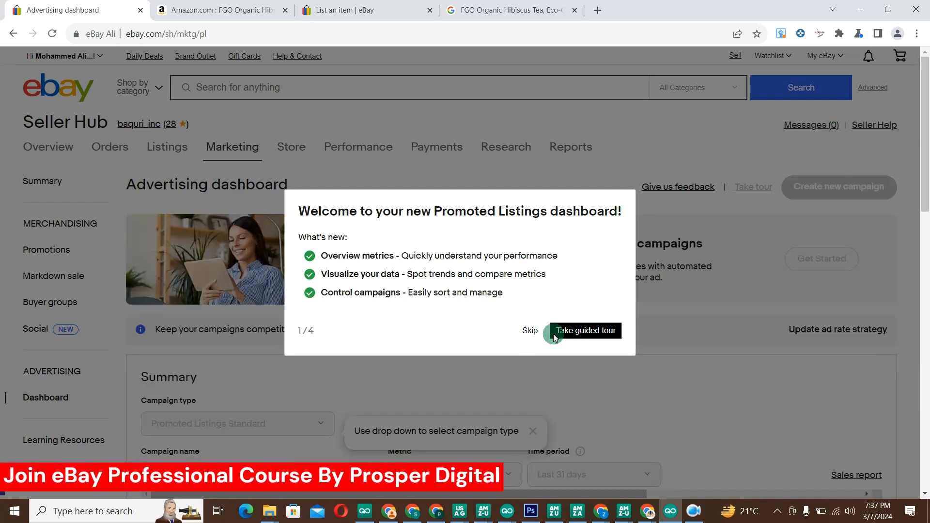
{"action": "left_click", "coordinate": [529, 334]}
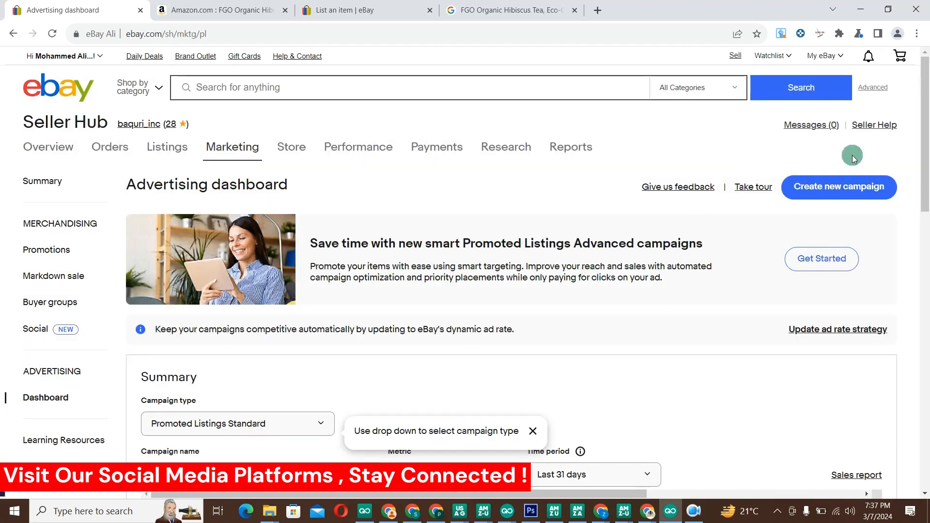
{"action": "left_click_drag", "start_coordinate": [927, 153], "coordinate": [926, 201]}
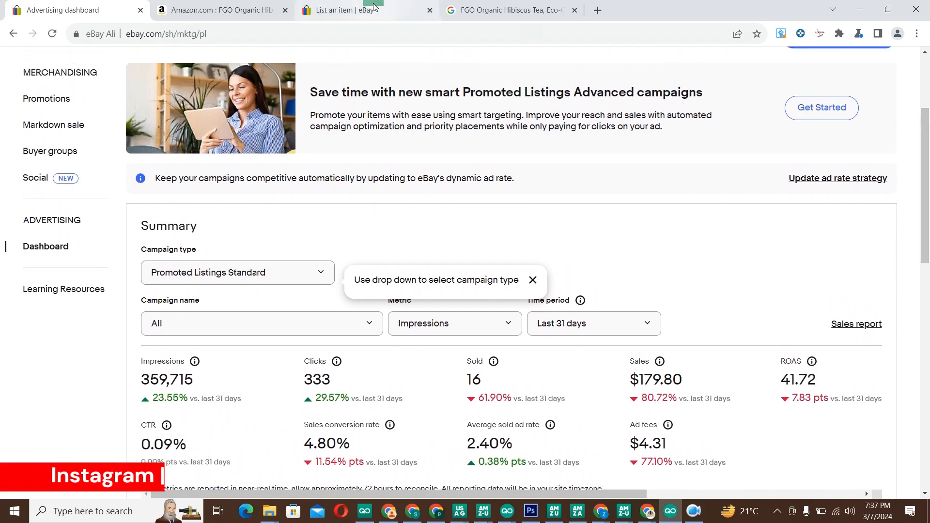
- Confirm the New condition for the FGO Organic Hibiscus Tea item and continue to its listing form
{"action": "left_click", "coordinate": [357, 8]}
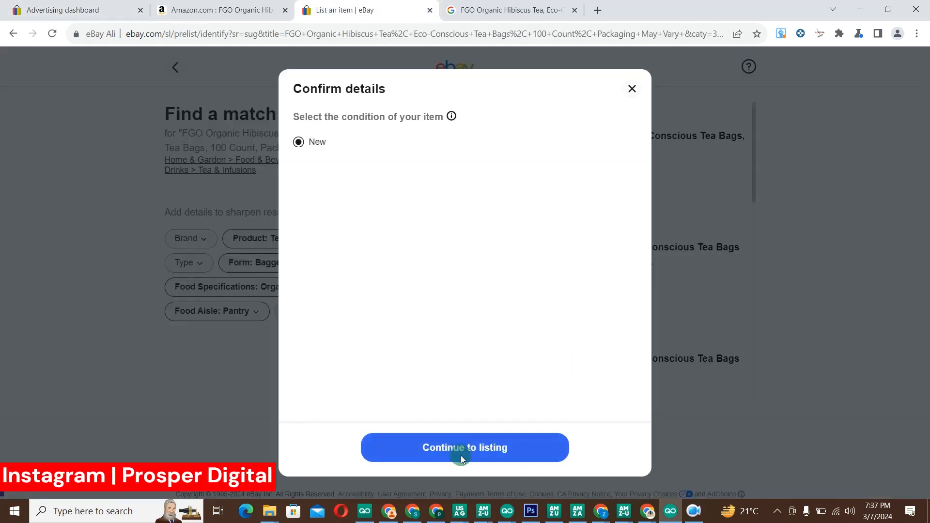
{"action": "left_click", "coordinate": [474, 449]}
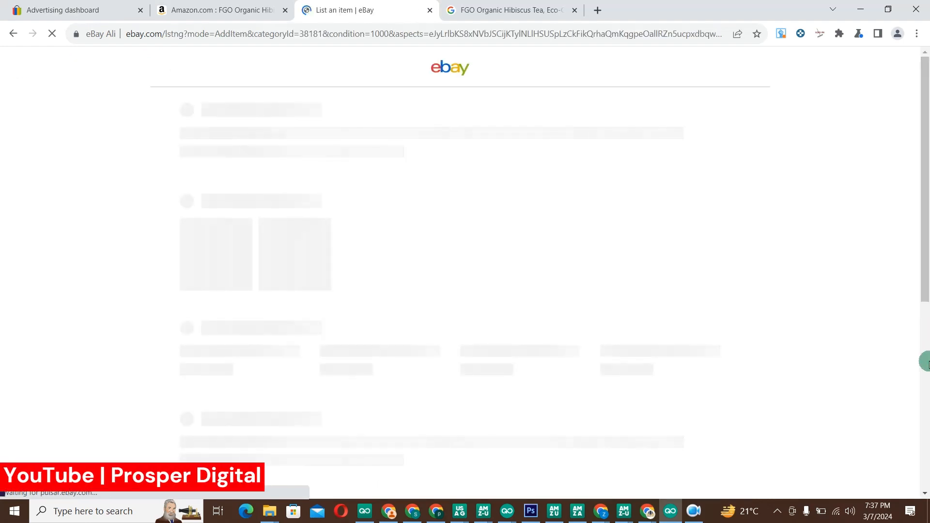
- Turn on Promoted Listings Standard for the hibiscus tea listing and set its ad rate to 2%
{"action": "left_click", "coordinate": [926, 389]}
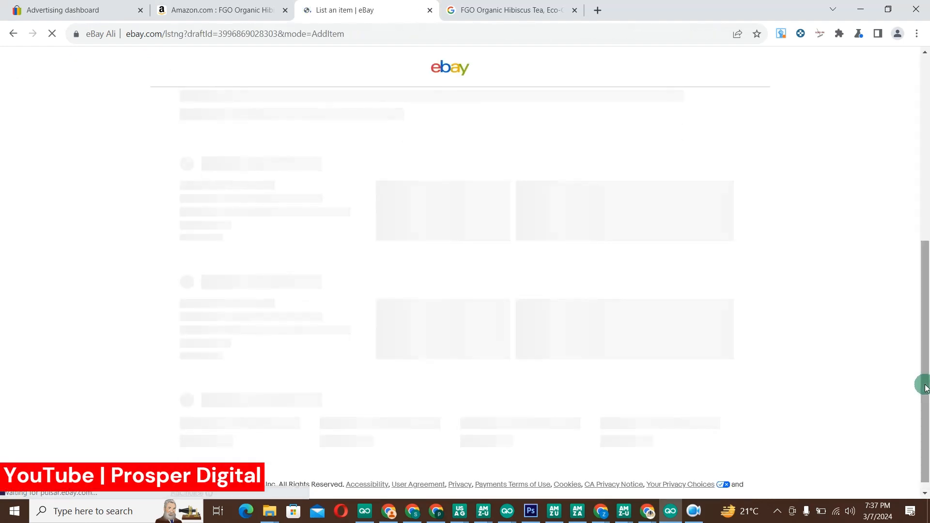
{"action": "left_click", "coordinate": [928, 468]}
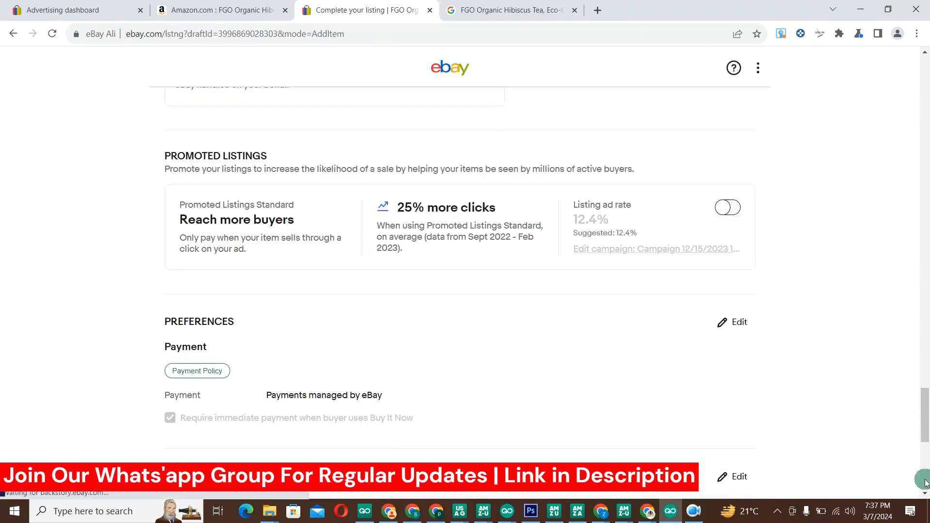
{"action": "left_click", "coordinate": [925, 465]}
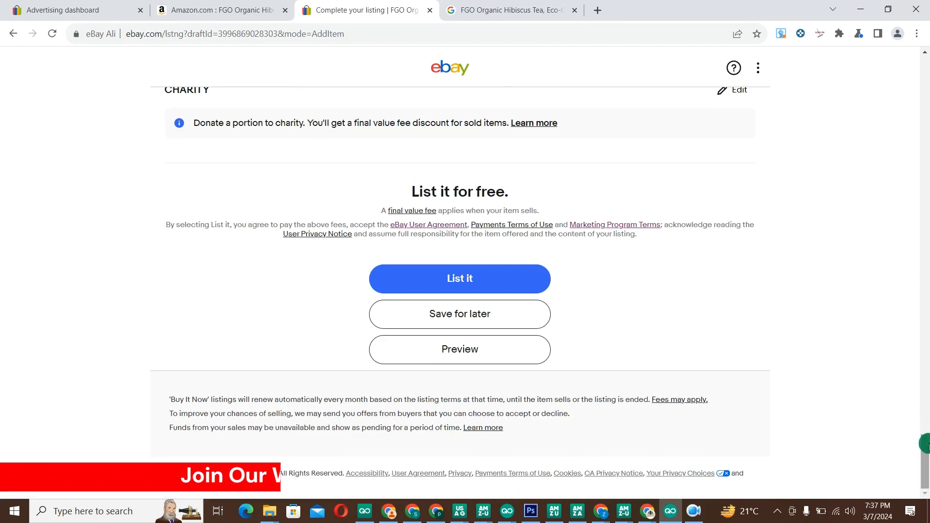
{"action": "left_click_drag", "start_coordinate": [926, 444], "coordinate": [924, 349]}
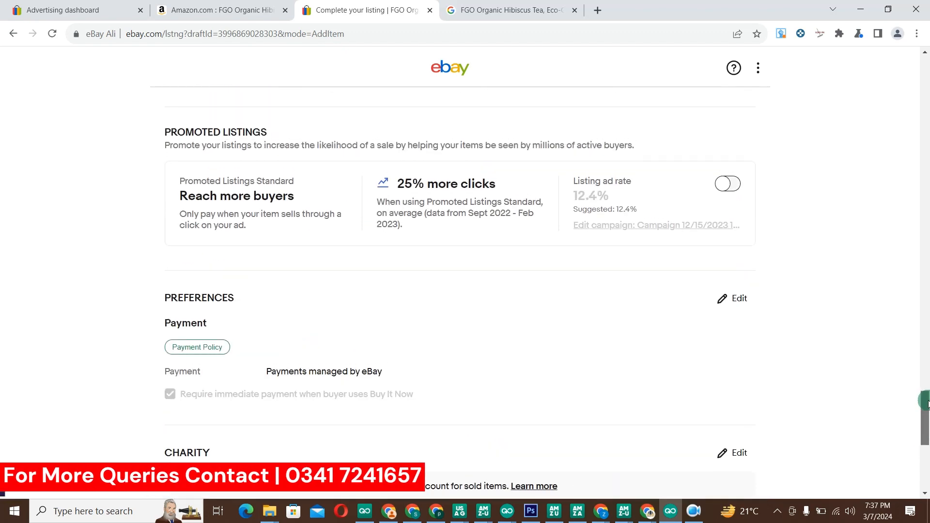
{"action": "left_click", "coordinate": [730, 185]}
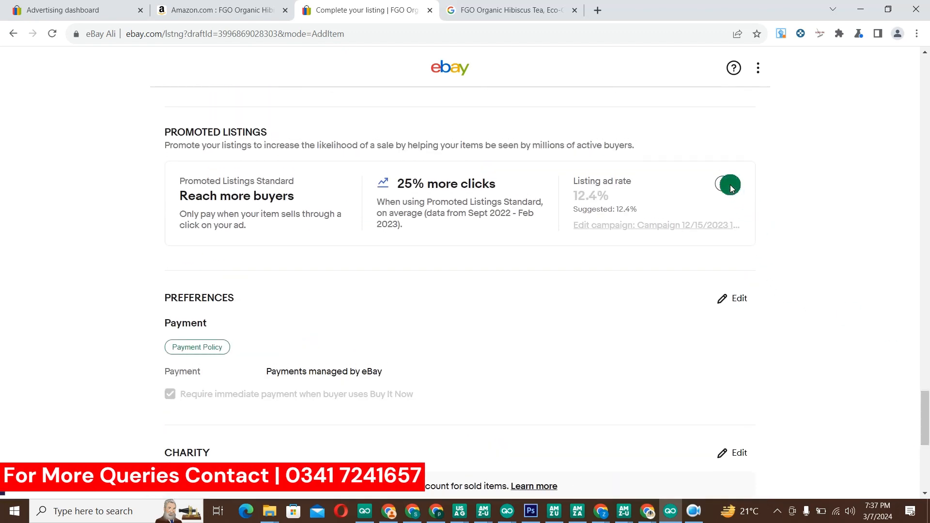
{"action": "left_click", "coordinate": [588, 196]}
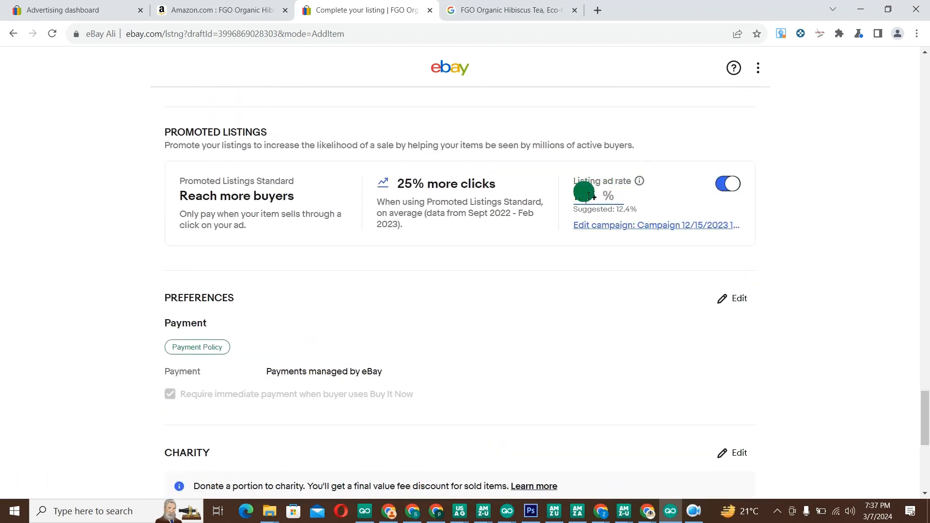
{"action": "type", "text": "2"}
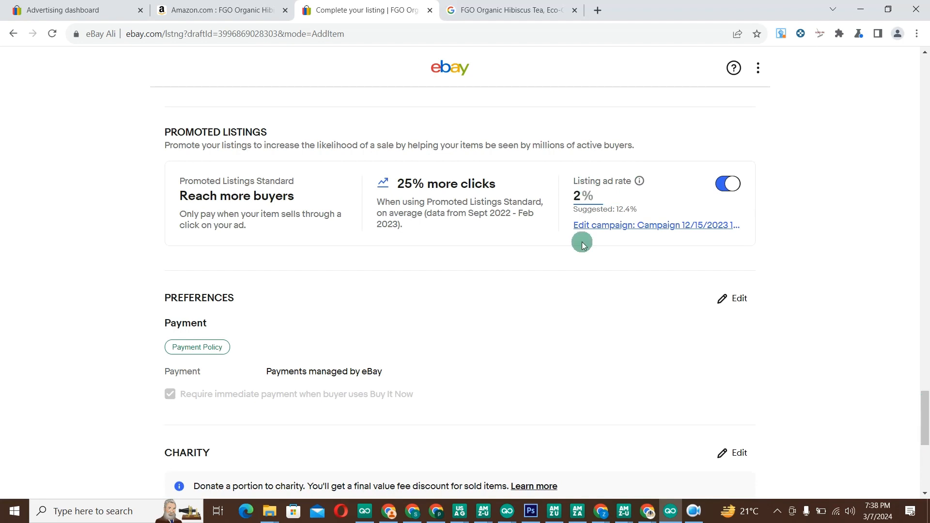
{"action": "left_click", "coordinate": [582, 271]}
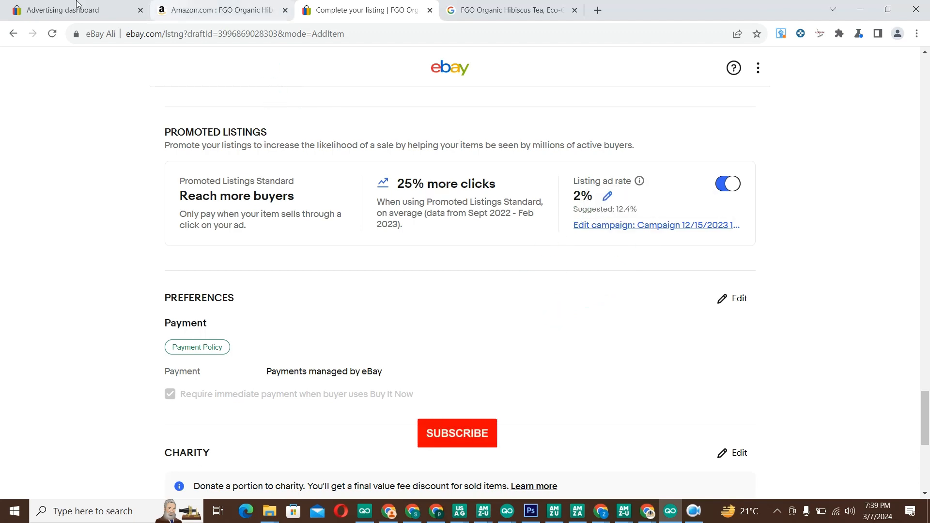
- Choose Promoted Listings Standard as the advertising dashboard's campaign type and compare it with the tea listing's promotion settings
{"action": "left_click", "coordinate": [34, 6]}
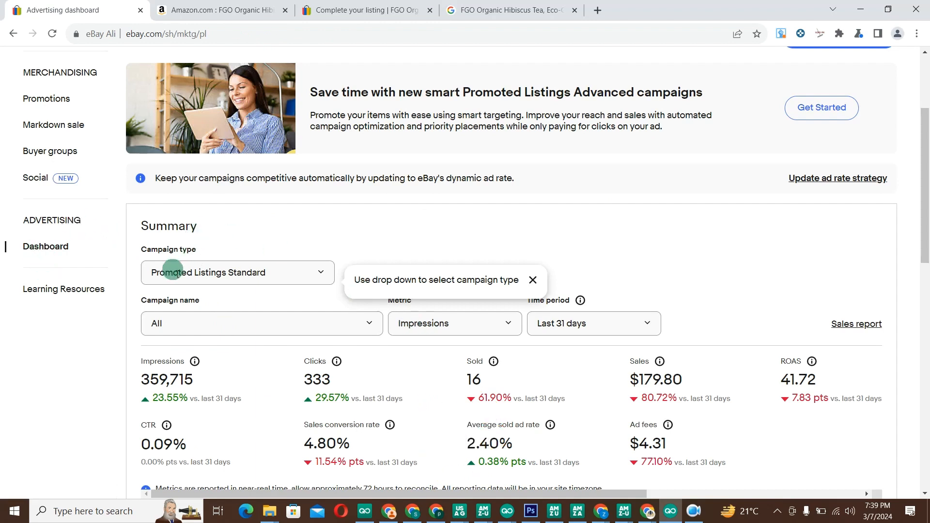
{"action": "left_click", "coordinate": [172, 272]}
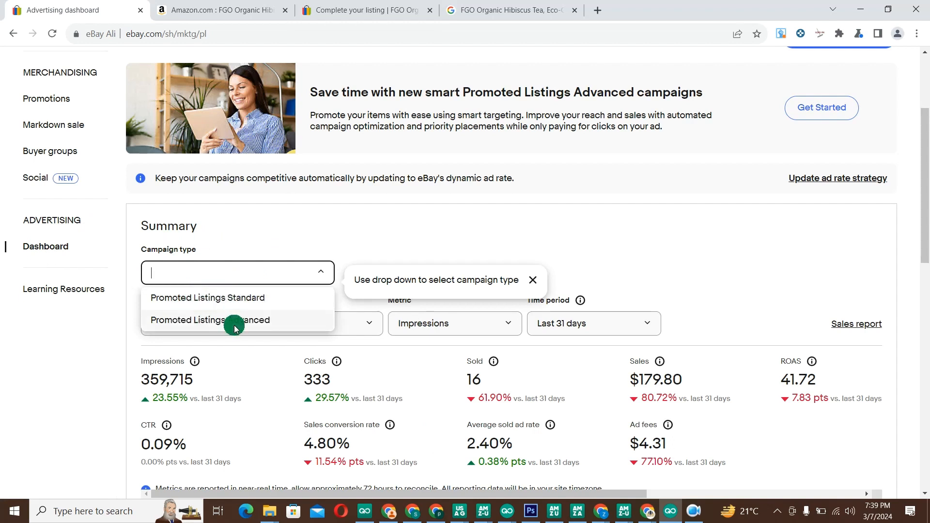
{"action": "left_click", "coordinate": [257, 300]}
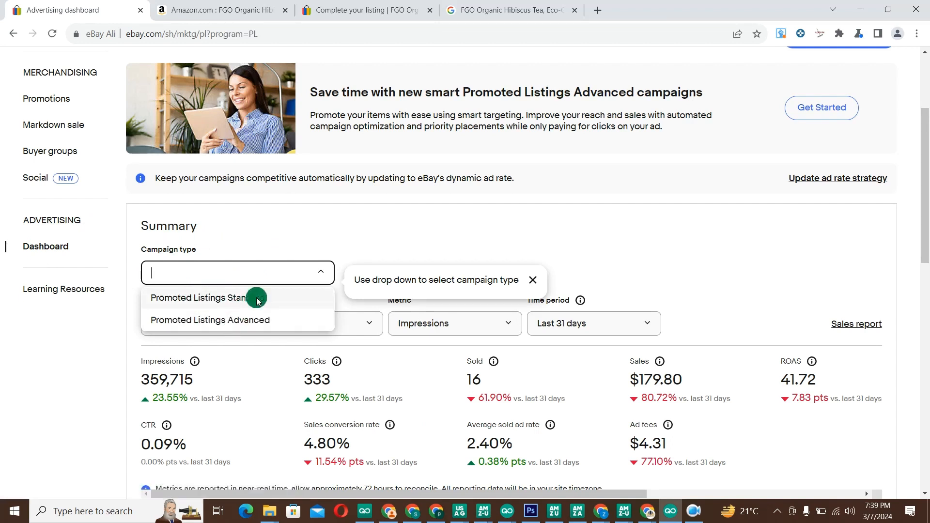
{"action": "left_click", "coordinate": [357, 17]}
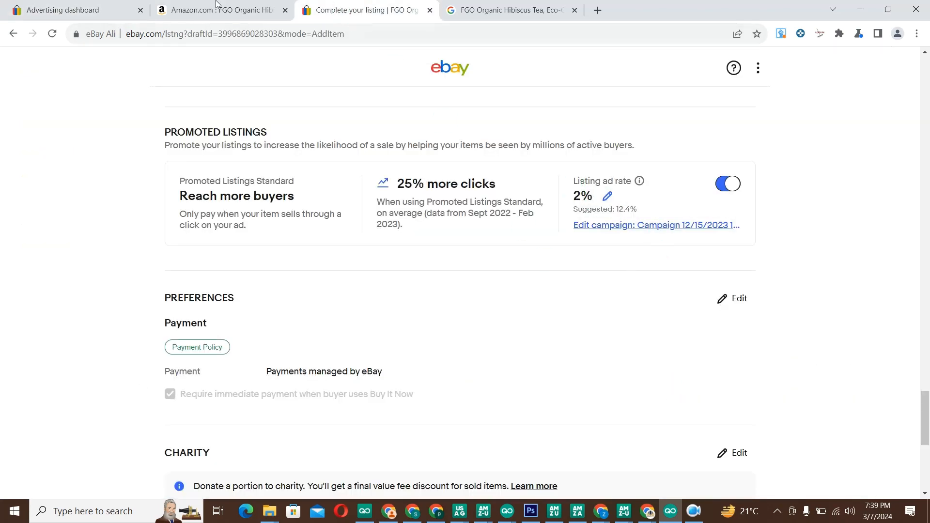
{"action": "left_click", "coordinate": [96, 5]}
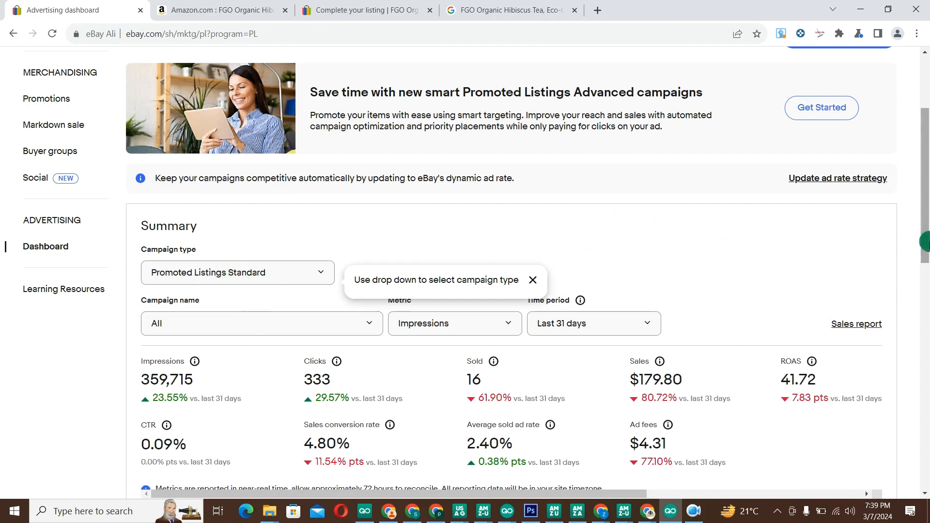
- Try to switch the dashboard's campaign type to Promoted Listings Advanced, then return to the Standard dashboard
{"action": "left_click_drag", "start_coordinate": [925, 241], "coordinate": [926, 216]}
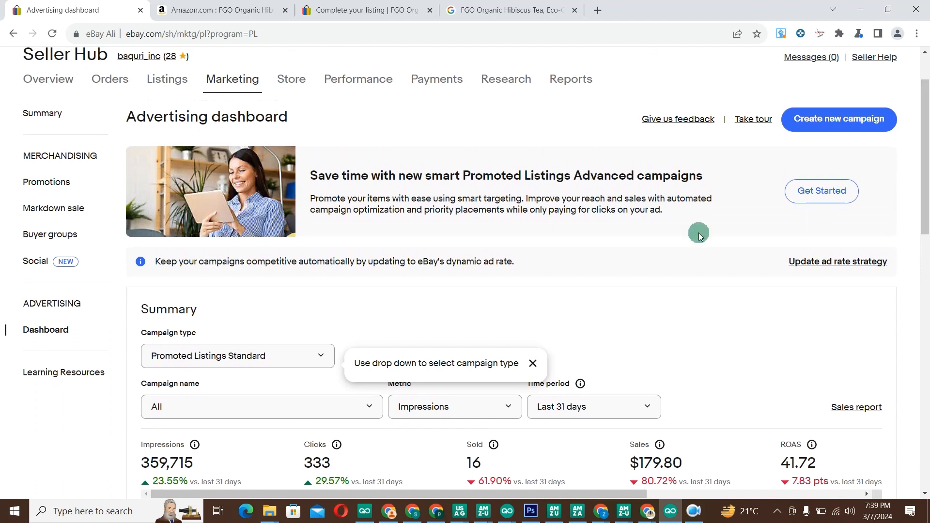
{"action": "left_click", "coordinate": [273, 365]}
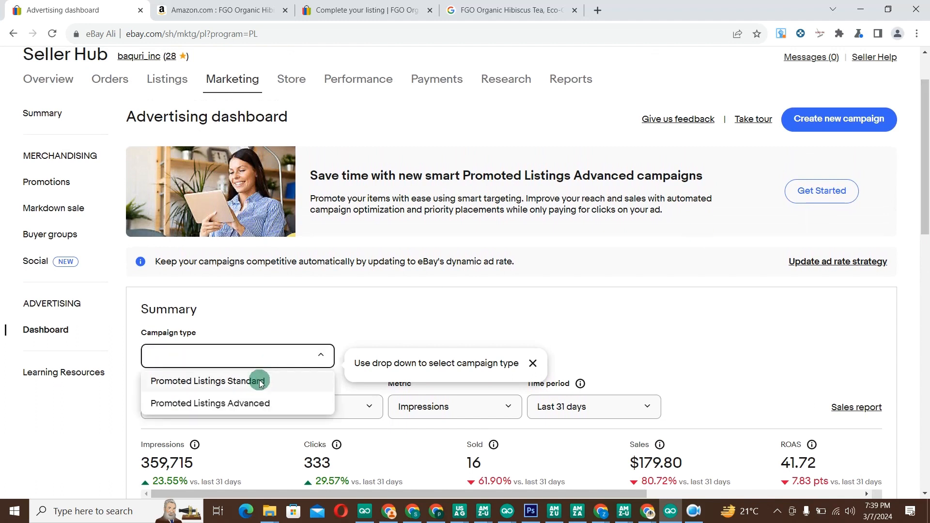
{"action": "left_click", "coordinate": [237, 407]}
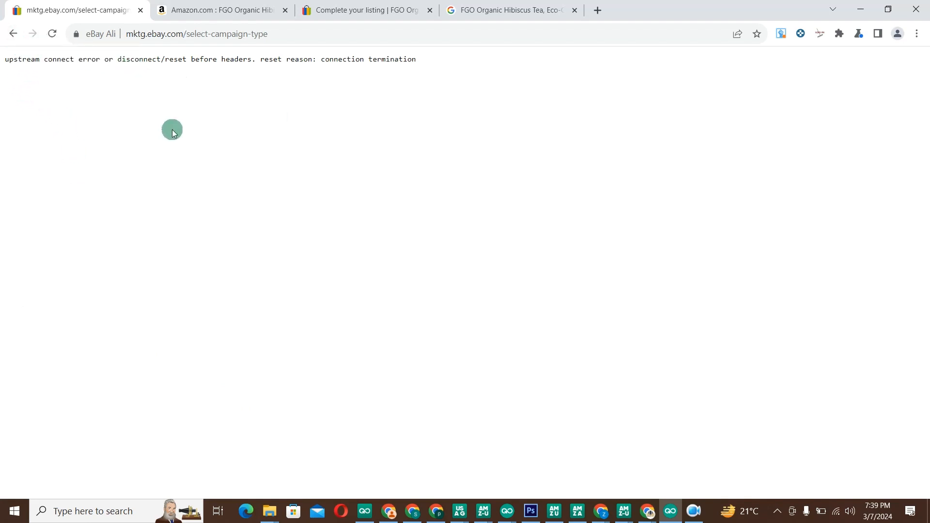
{"action": "left_click", "coordinate": [13, 33]}
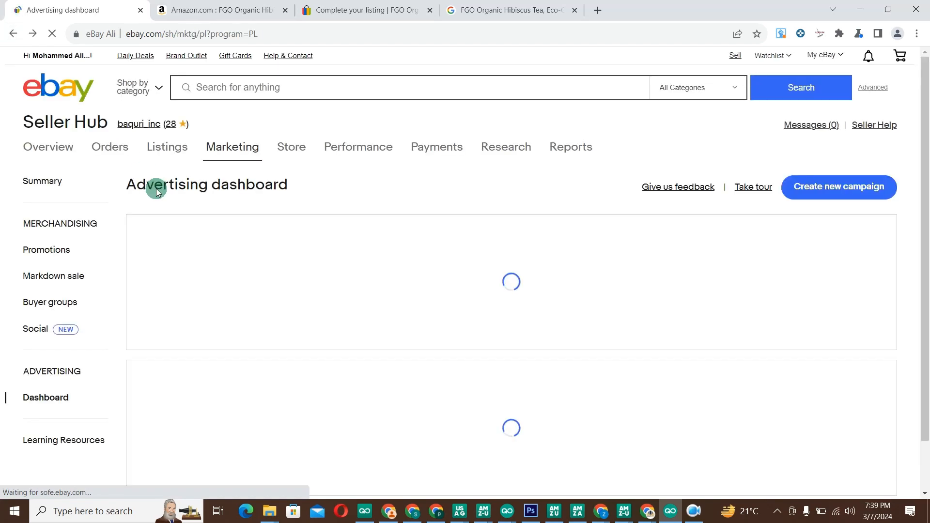
- Examine the Promoted Listings Standard summary metrics and the impressions performance chart
{"action": "scroll", "coordinate": [809, 256], "scroll_direction": "down", "scroll_amount": 1}
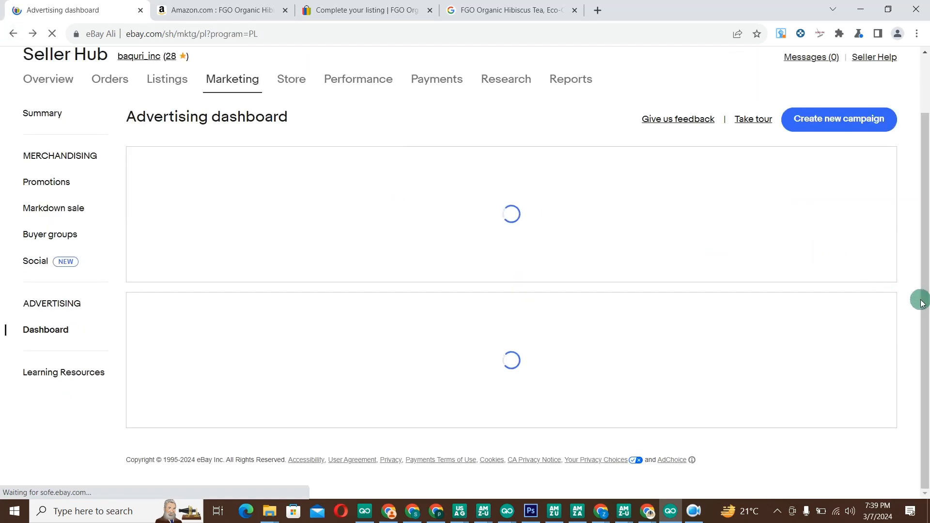
{"action": "scroll", "coordinate": [926, 338], "scroll_direction": "down", "scroll_amount": 7}
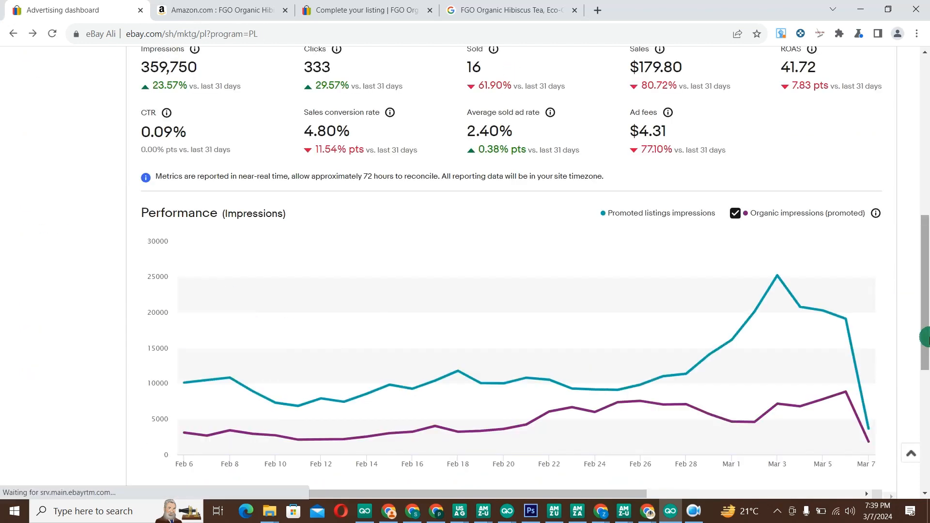
- Switch the dashboard's campaign type to Promoted Listings Advanced and start creating a smart targeting campaign
{"action": "left_click_drag", "start_coordinate": [926, 338], "coordinate": [915, 225]}
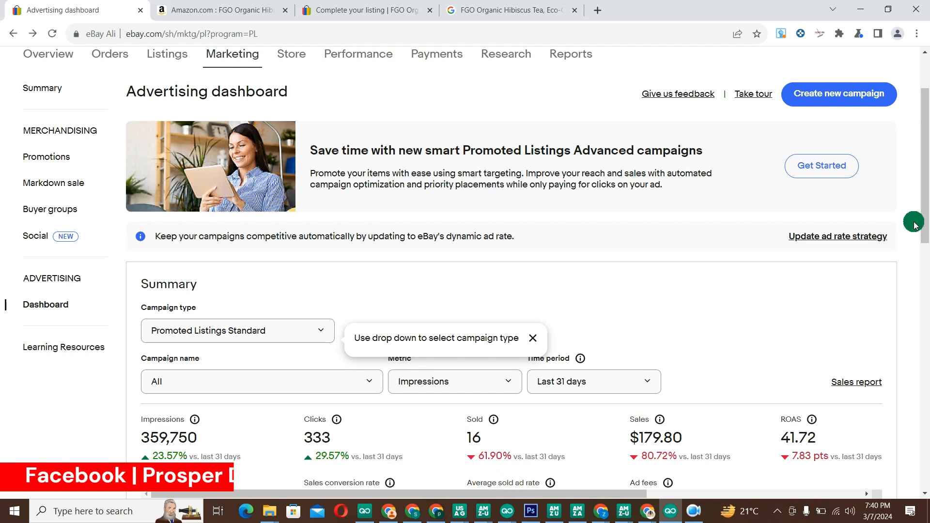
{"action": "left_click_drag", "start_coordinate": [915, 226], "coordinate": [926, 204]}
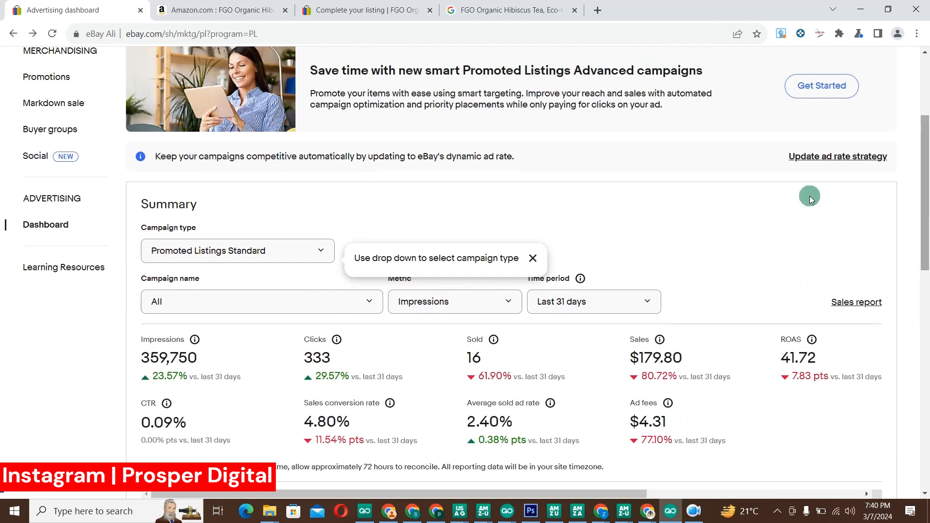
{"action": "left_click", "coordinate": [238, 256]}
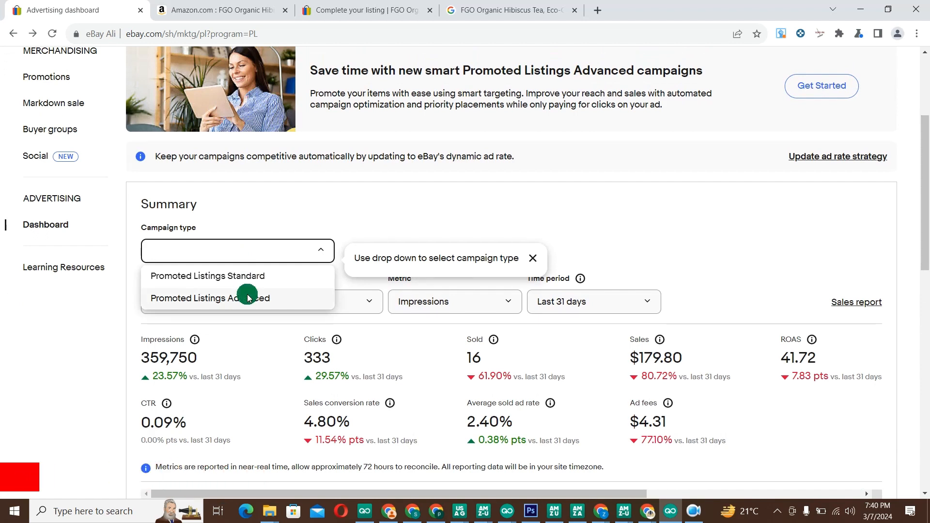
{"action": "left_click", "coordinate": [216, 298]}
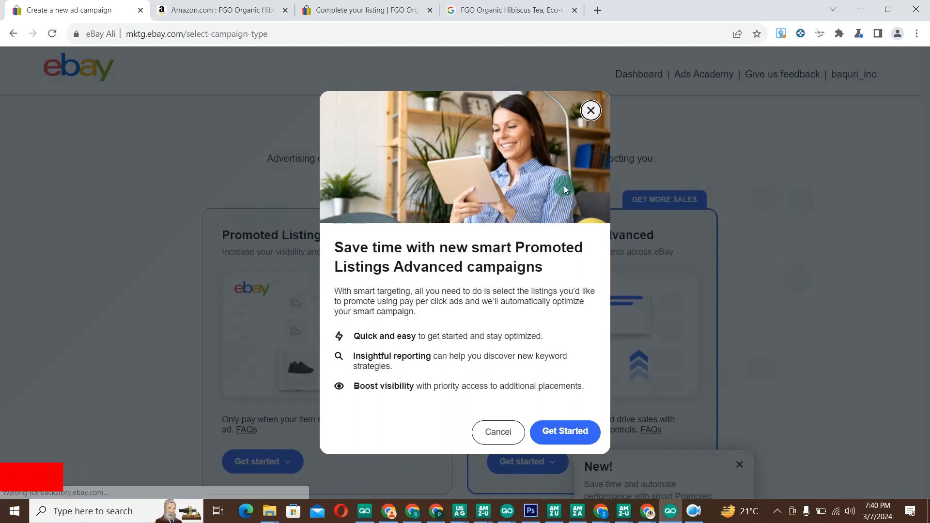
{"action": "left_click", "coordinate": [560, 436]}
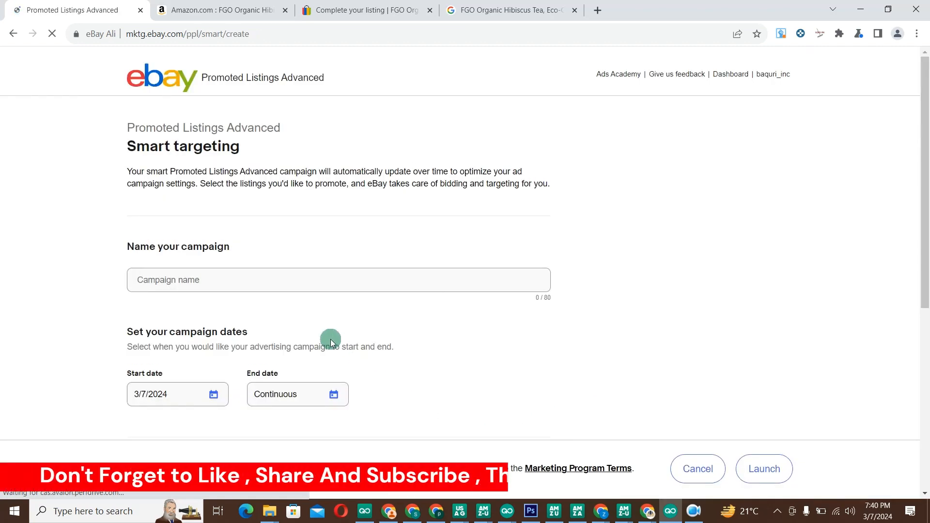
- Name the smart campaign FOR NEW ACCOUNT PROMOTION
{"action": "left_click", "coordinate": [180, 295]}
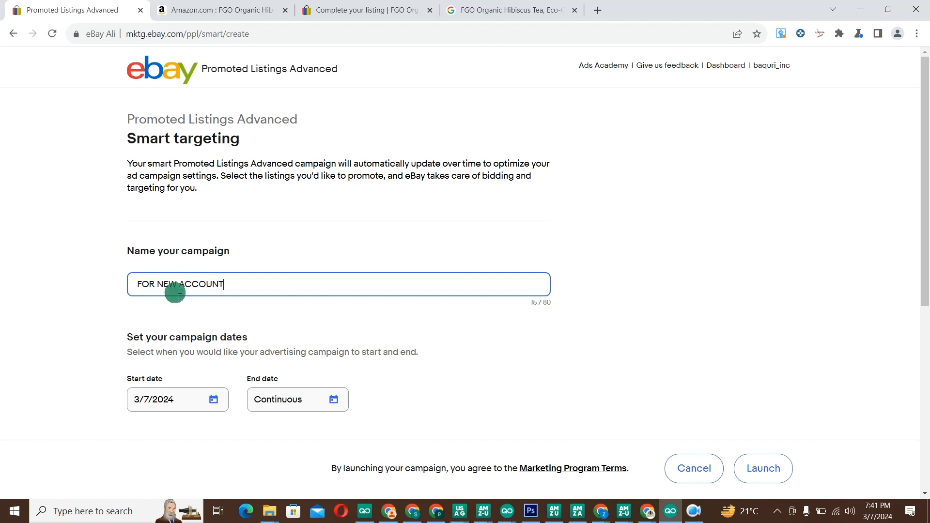
{"action": "type", "text": "PROMO"}
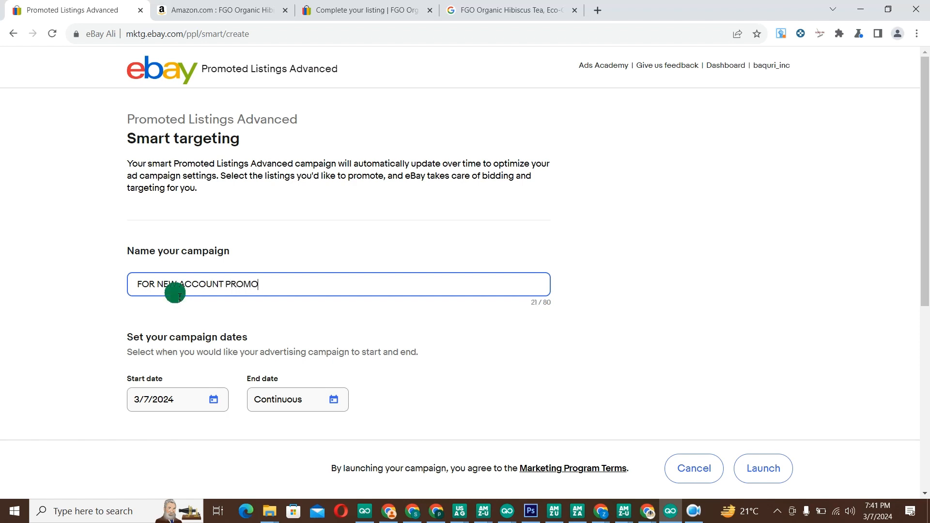
{"action": "type", "text": "TION"}
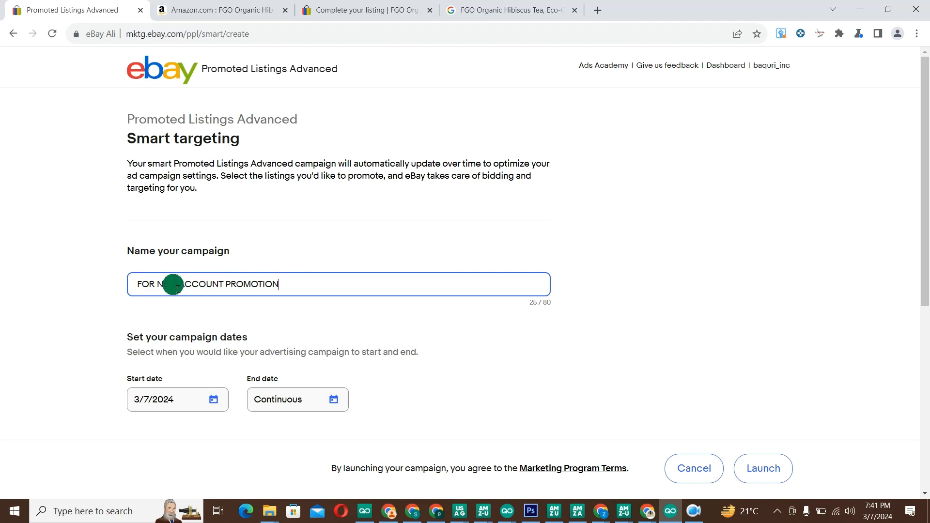
- Set the campaign's end date to 3/9/2024 instead of running it continuously
{"action": "left_click_drag", "start_coordinate": [925, 185], "coordinate": [902, 264]}
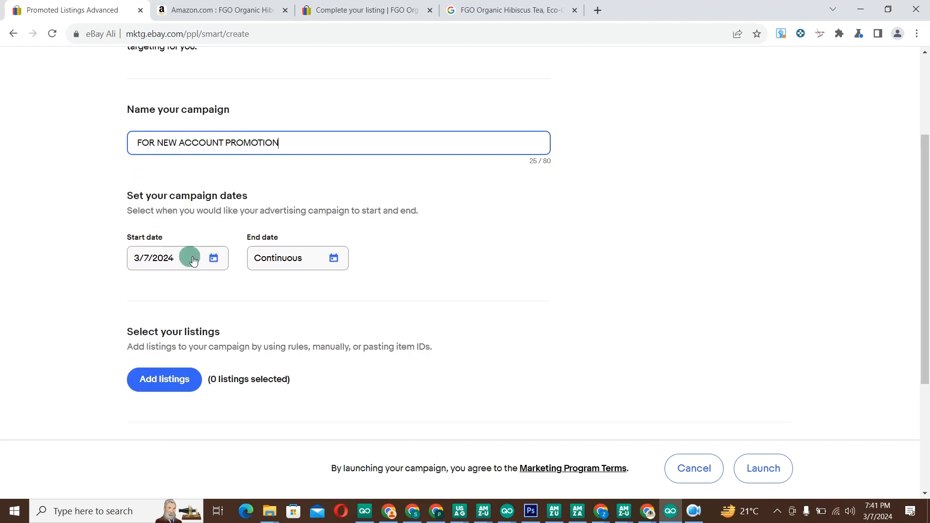
{"action": "left_click", "coordinate": [215, 257]}
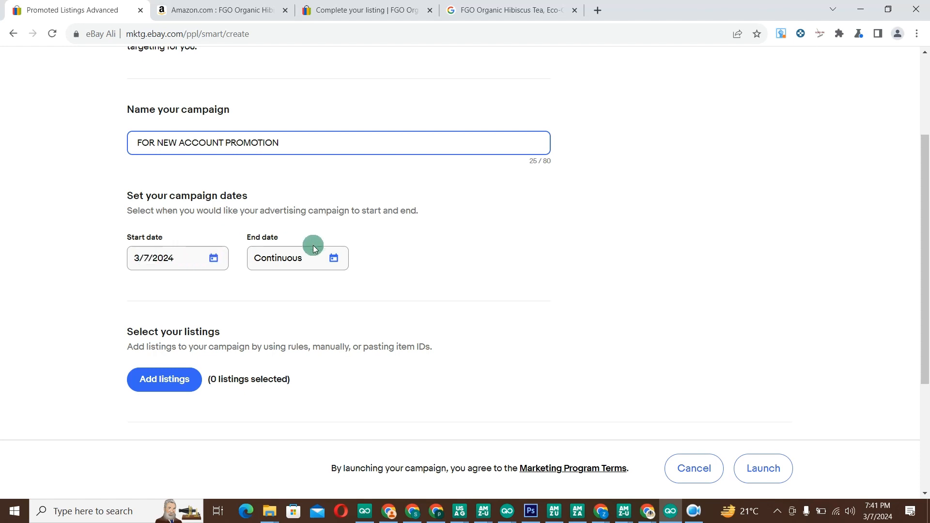
{"action": "left_click", "coordinate": [334, 257]}
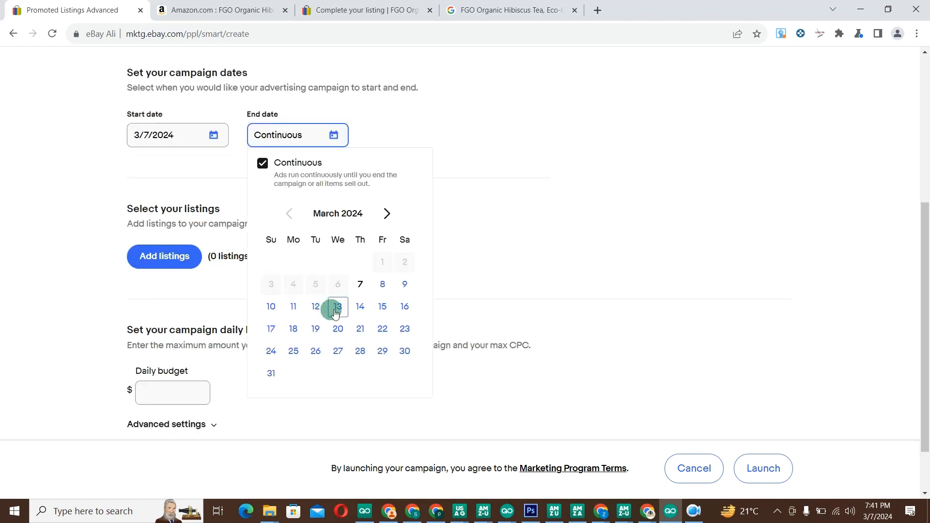
{"action": "left_click", "coordinate": [405, 284]}
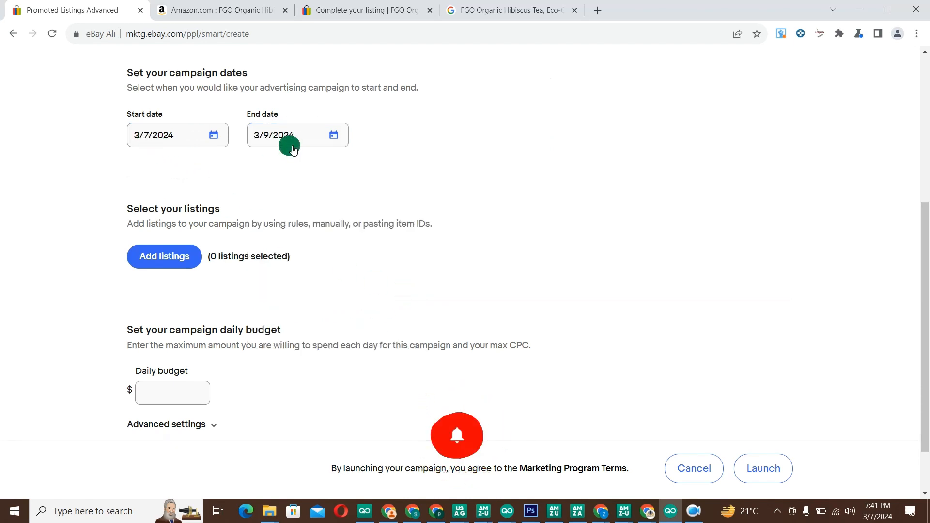
- Add the FGO hibiscus tea, Wahl clipper blade oil, Aquaphor baby ointment and EasyWring spin mop listings to the campaign
{"action": "left_click", "coordinate": [165, 261]}
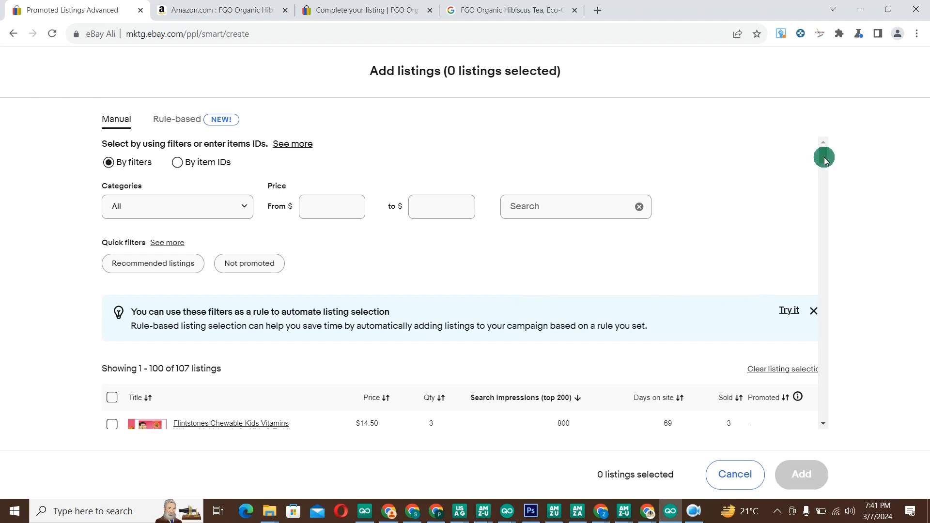
{"action": "left_click_drag", "start_coordinate": [824, 158], "coordinate": [823, 174]}
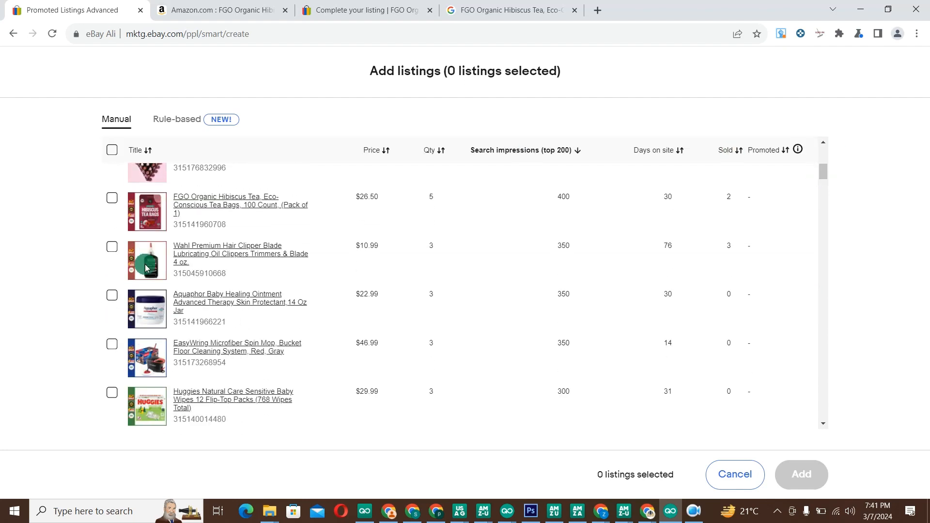
{"action": "left_click", "coordinate": [118, 200]}
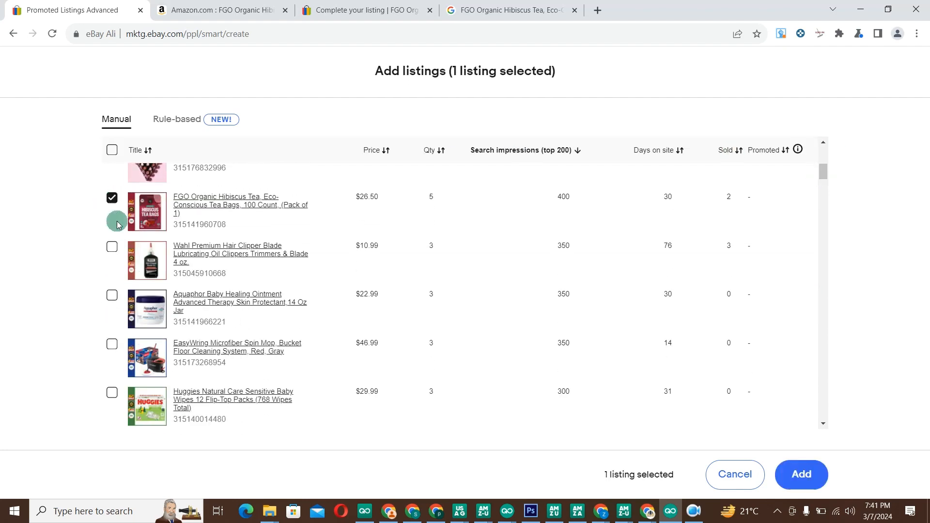
{"action": "left_click", "coordinate": [111, 245]}
{"action": "left_click", "coordinate": [111, 295]}
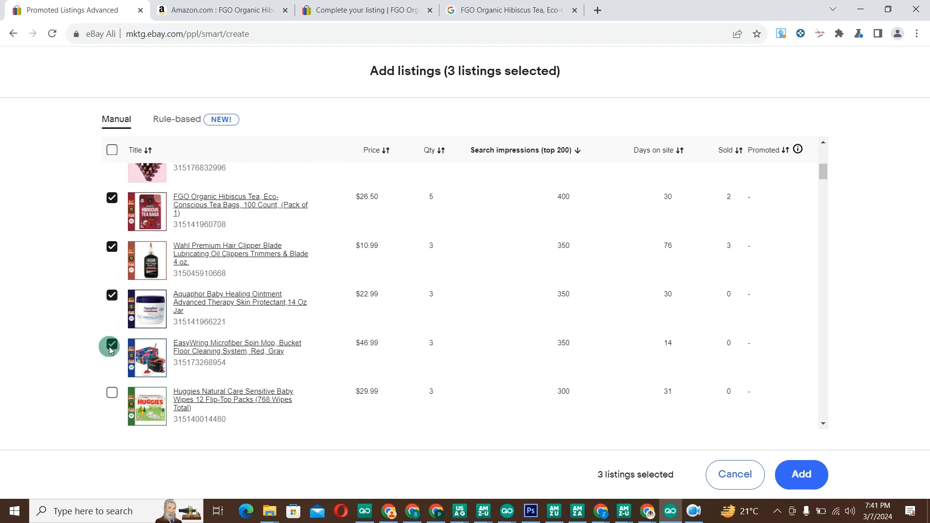
{"action": "left_click", "coordinate": [109, 346]}
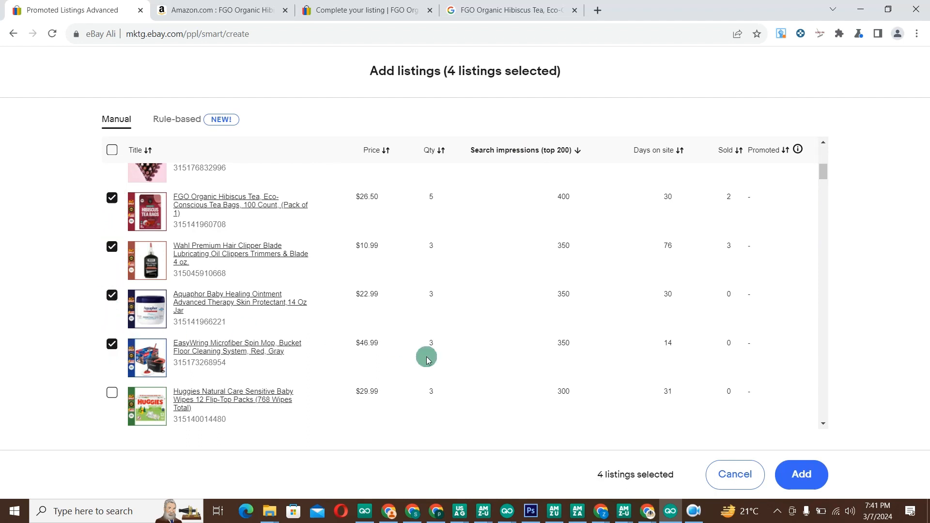
{"action": "left_click", "coordinate": [798, 473]}
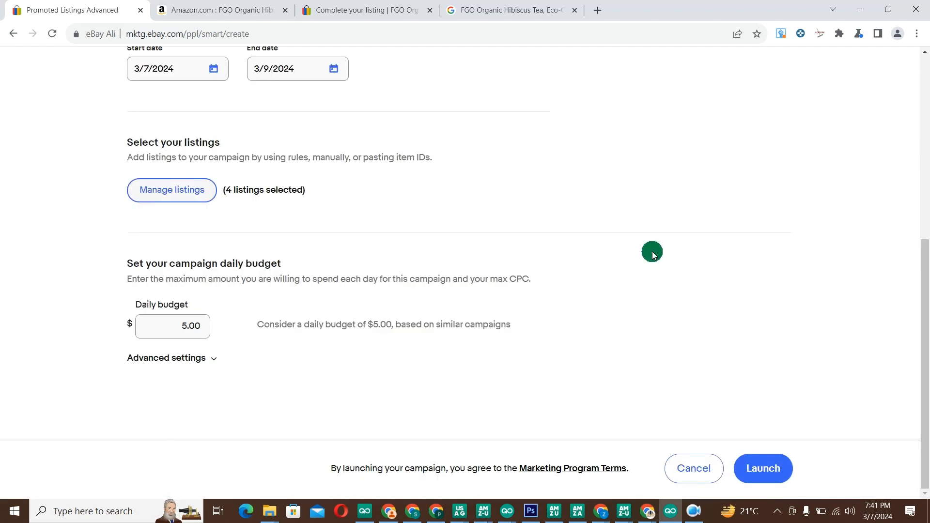
- Set the campaign's daily budget to $3.00 and its maximum CPC to $0.40
{"action": "left_click", "coordinate": [163, 332]}
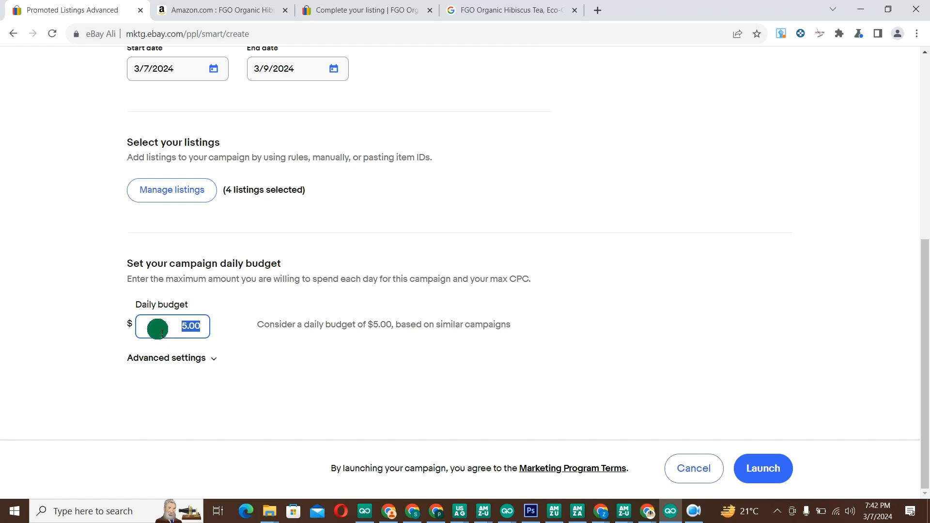
{"action": "left_click", "coordinate": [285, 325]}
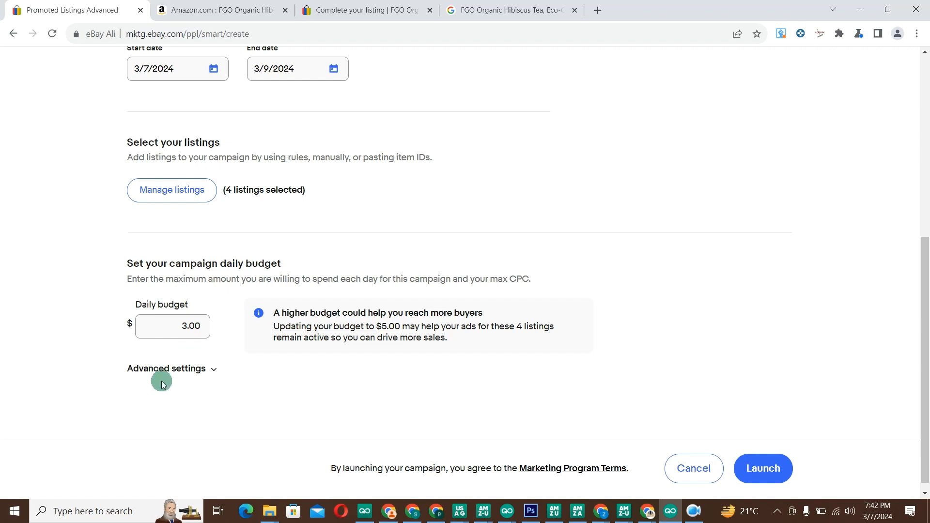
{"action": "left_click", "coordinate": [214, 374]}
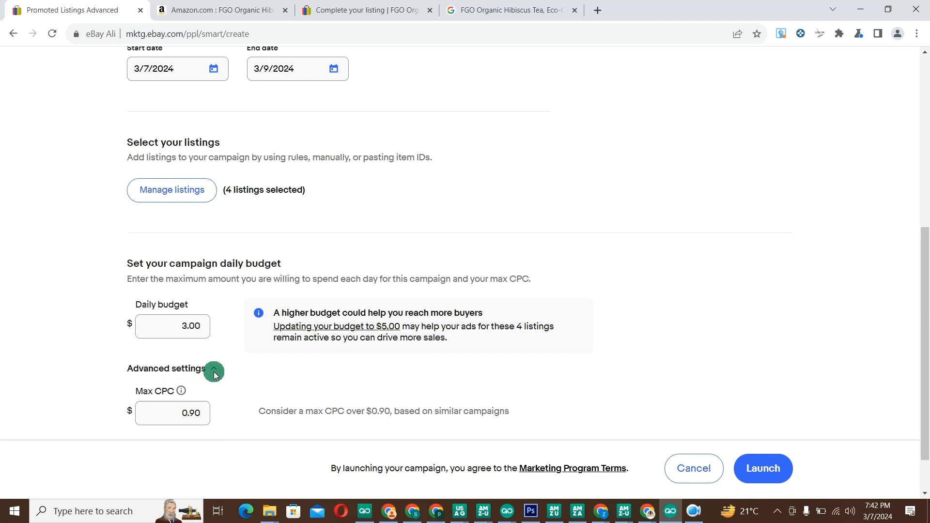
{"action": "left_click", "coordinate": [162, 404]}
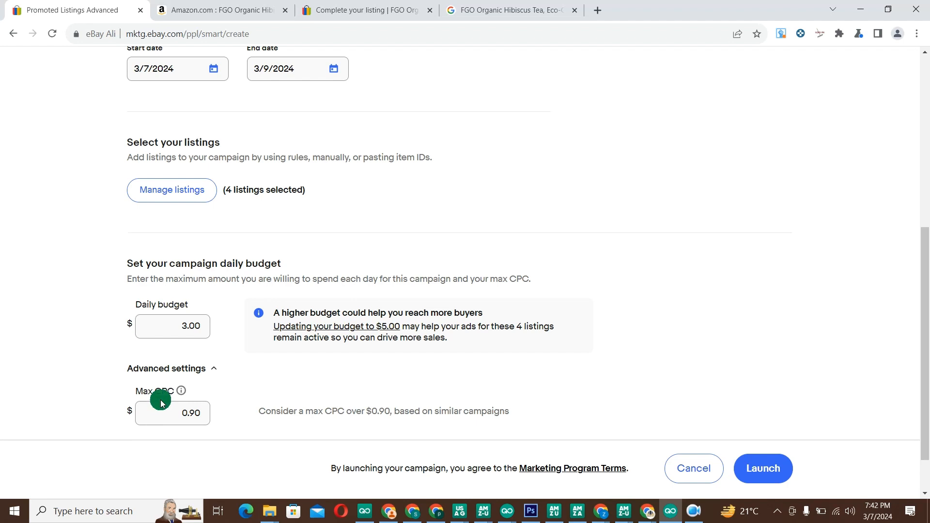
{"action": "left_click", "coordinate": [177, 421]}
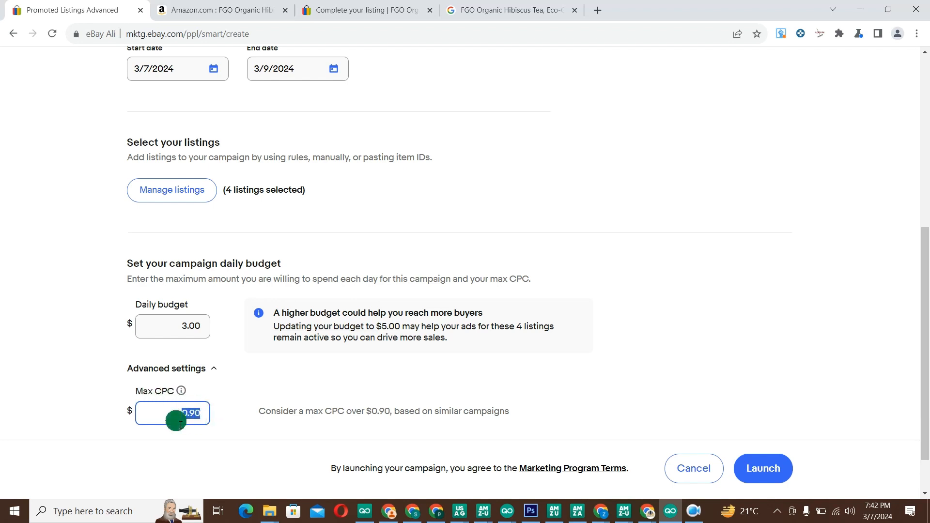
{"action": "left_click", "coordinate": [207, 418]}
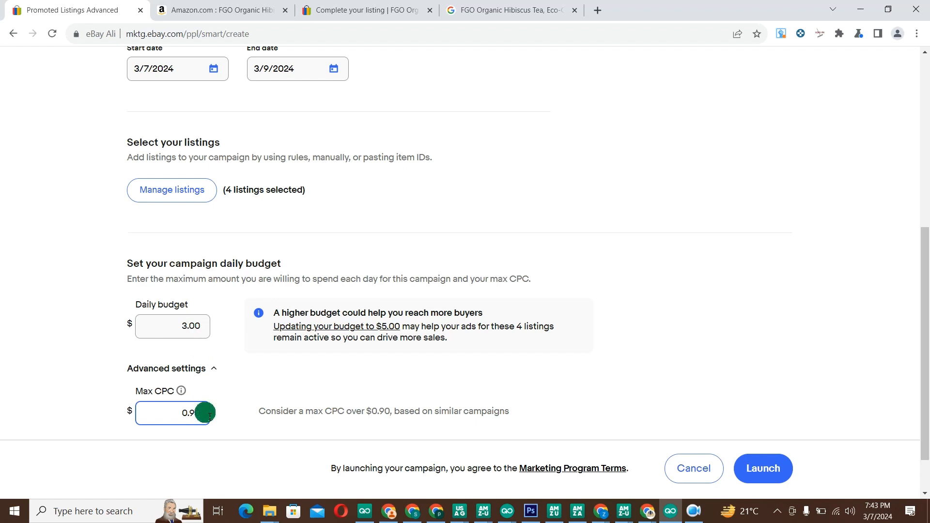
{"action": "left_click_drag", "start_coordinate": [210, 416], "coordinate": [168, 417]}
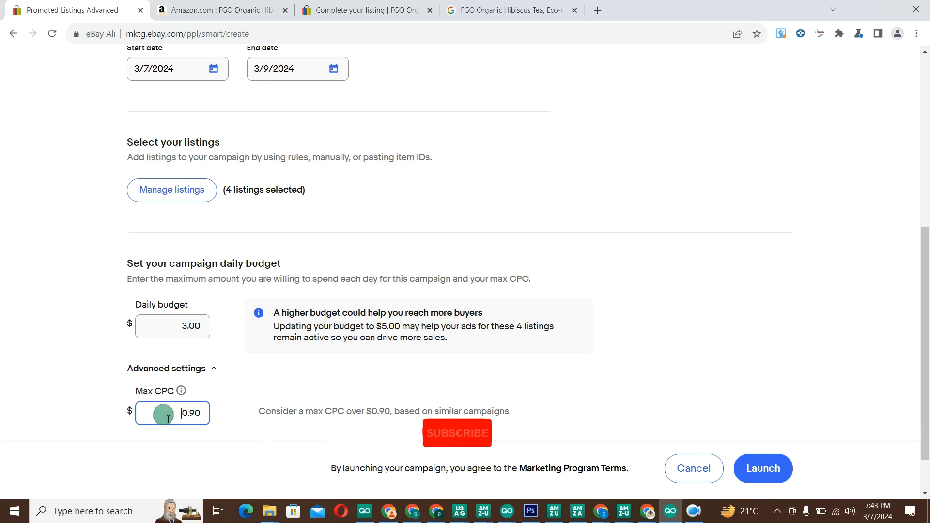
{"action": "key", "text": "BackSpace"}
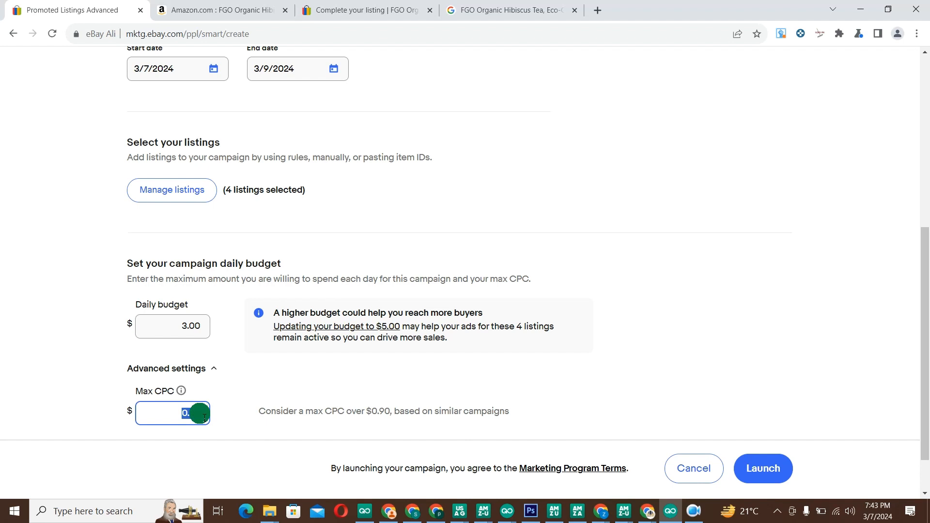
{"action": "type", "text": "0.5"}
{"action": "left_click", "coordinate": [291, 388]}
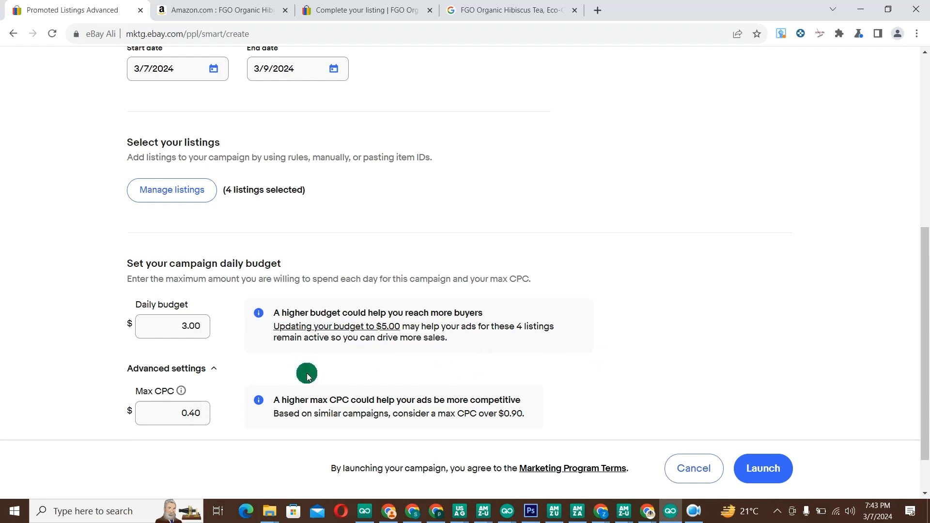
- Launch the smart campaign and check its entry in the Promoted Listings Advanced campaigns list
{"action": "left_click", "coordinate": [188, 342]}
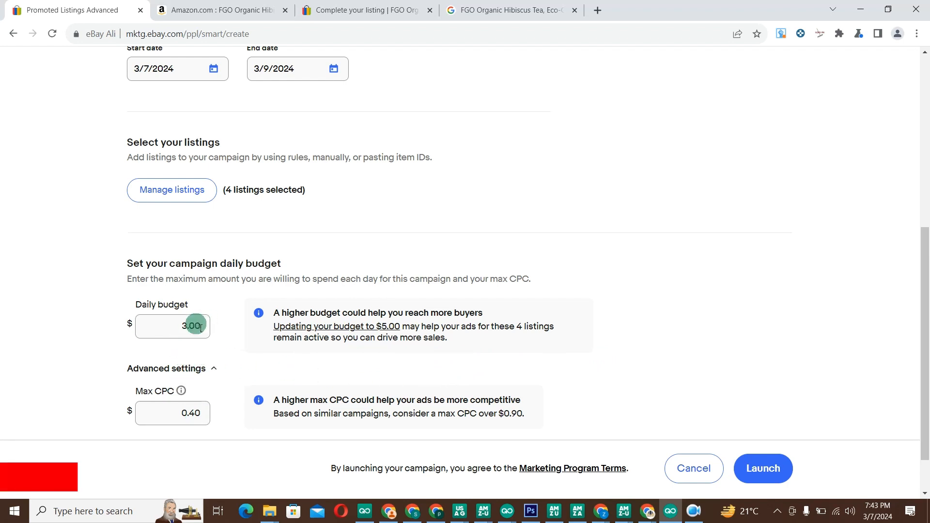
{"action": "left_click", "coordinate": [764, 469]}
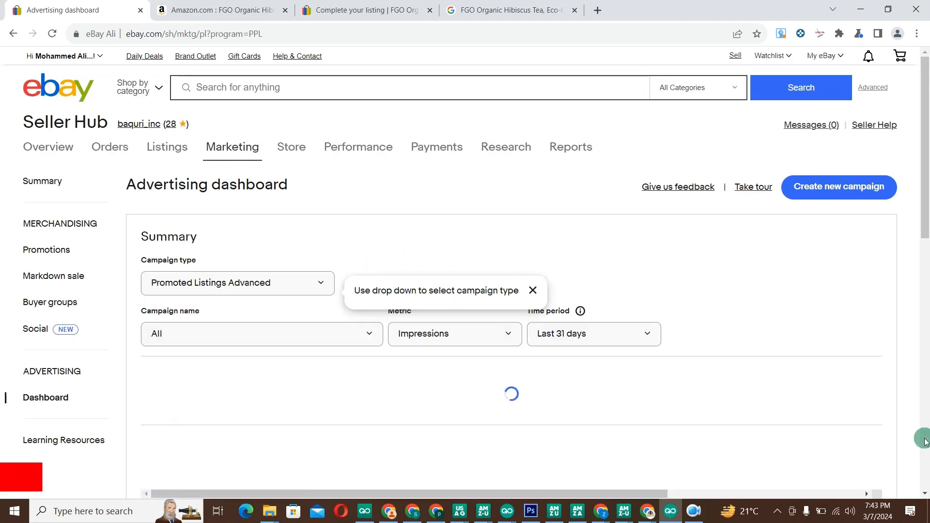
{"action": "scroll", "coordinate": [925, 427], "scroll_direction": "down", "scroll_amount": 8}
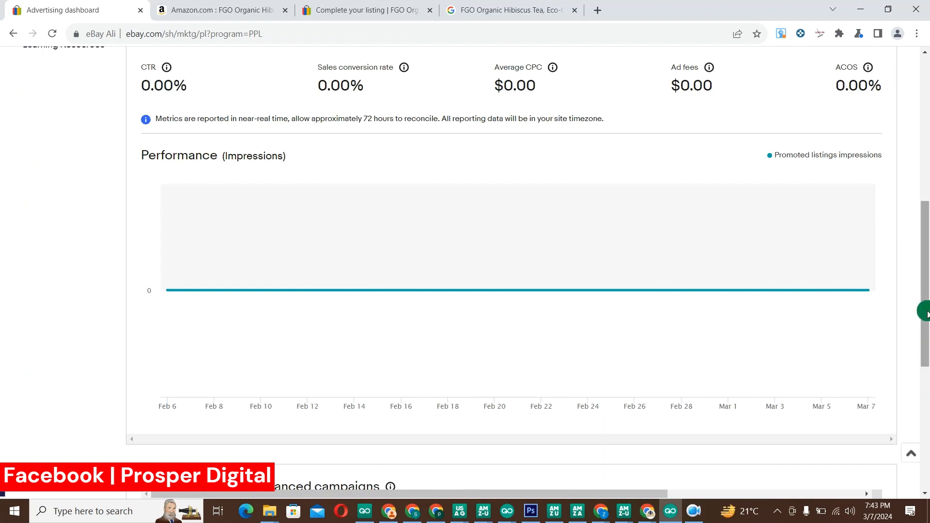
{"action": "left_click_drag", "start_coordinate": [926, 312], "coordinate": [926, 450]}
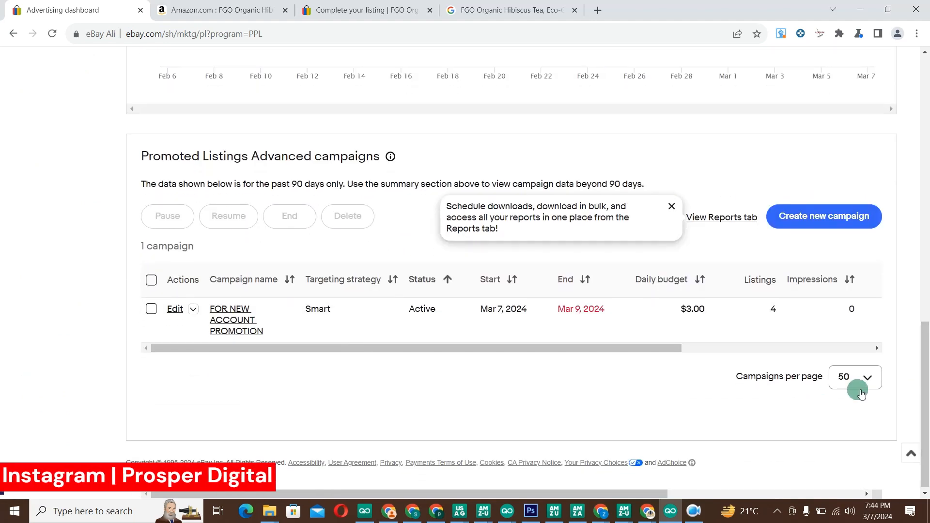
{"action": "left_click_drag", "start_coordinate": [926, 390], "coordinate": [926, 211]}
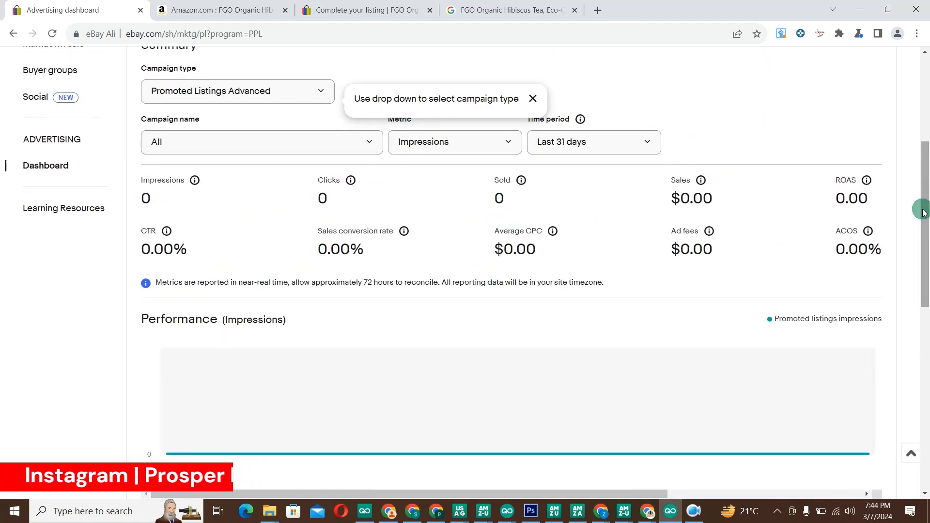
- Review the Advanced dashboard's summary metrics and the actions available for the FOR NEW ACCOUNT PROMOTION campaign
{"action": "left_click", "coordinate": [218, 95]}
{"action": "left_click", "coordinate": [226, 140]}
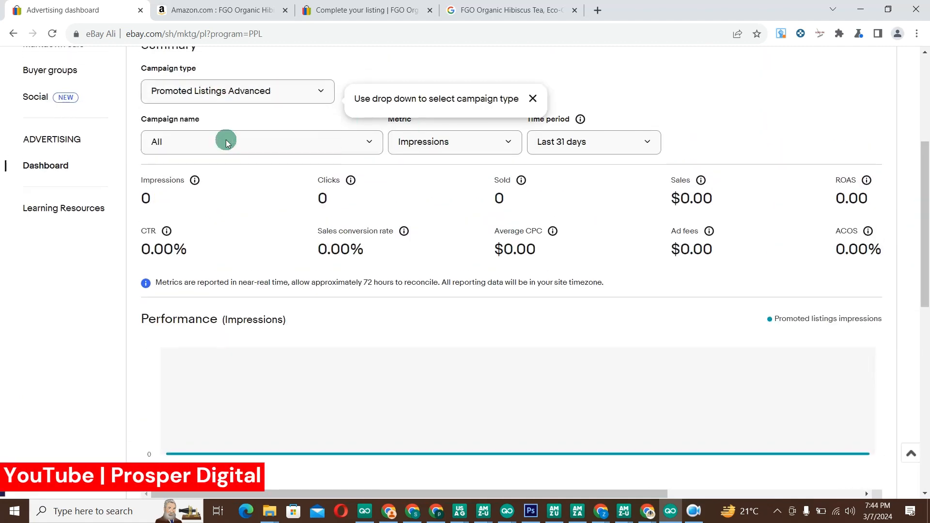
{"action": "scroll", "coordinate": [226, 142], "scroll_direction": "down", "scroll_amount": 1}
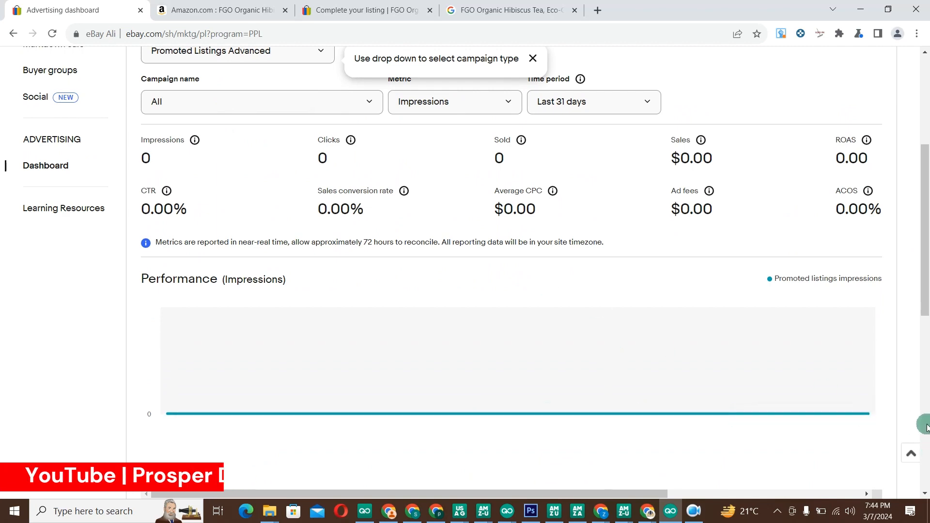
{"action": "scroll", "coordinate": [927, 427], "scroll_direction": "down", "scroll_amount": 7}
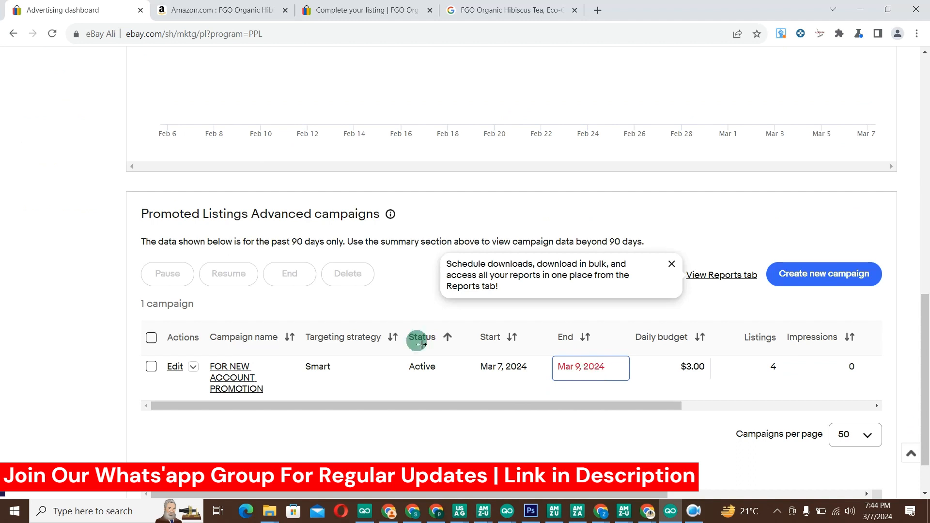
{"action": "left_click", "coordinate": [198, 367]}
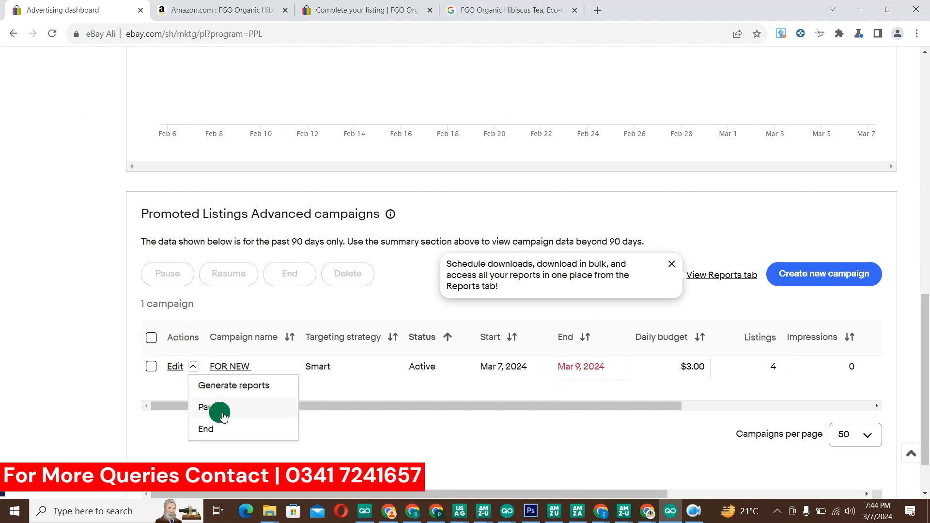
{"action": "left_click", "coordinate": [370, 453]}
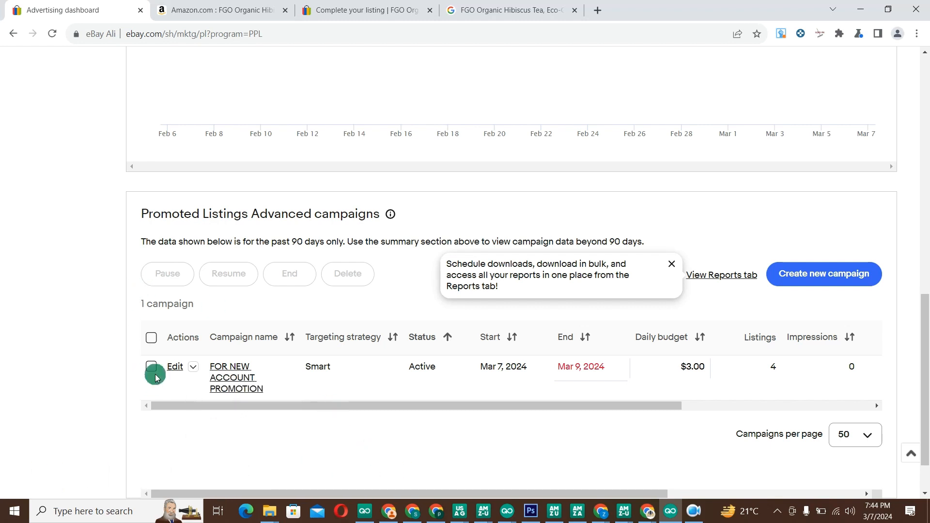
{"action": "left_click", "coordinate": [827, 281]}
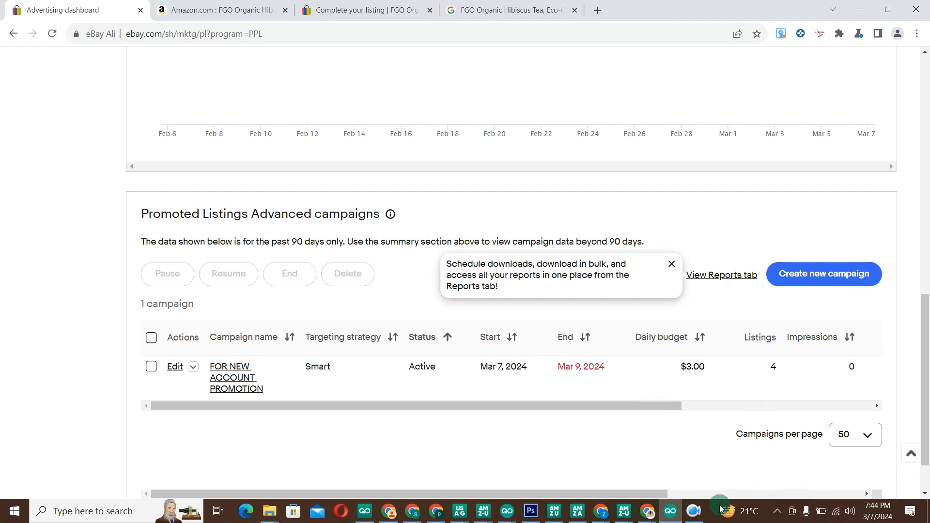
{"action": "left_click", "coordinate": [693, 508]}
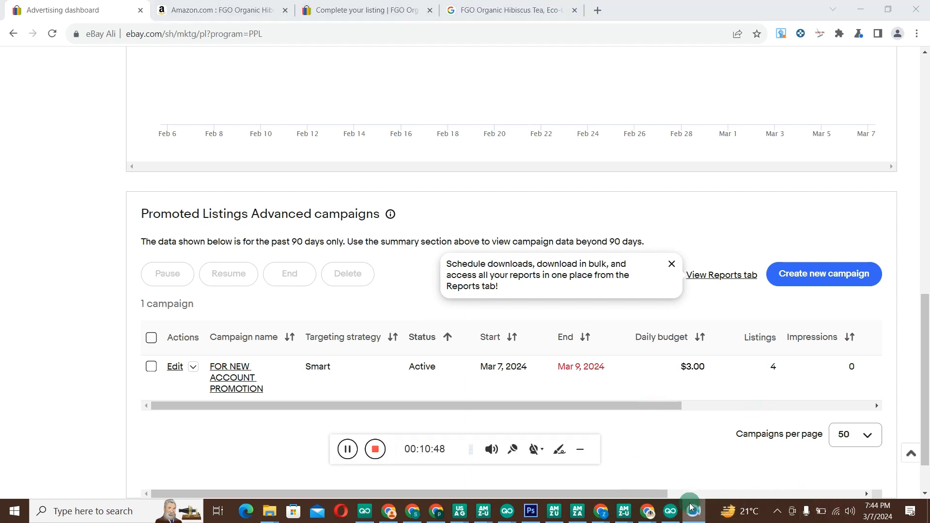